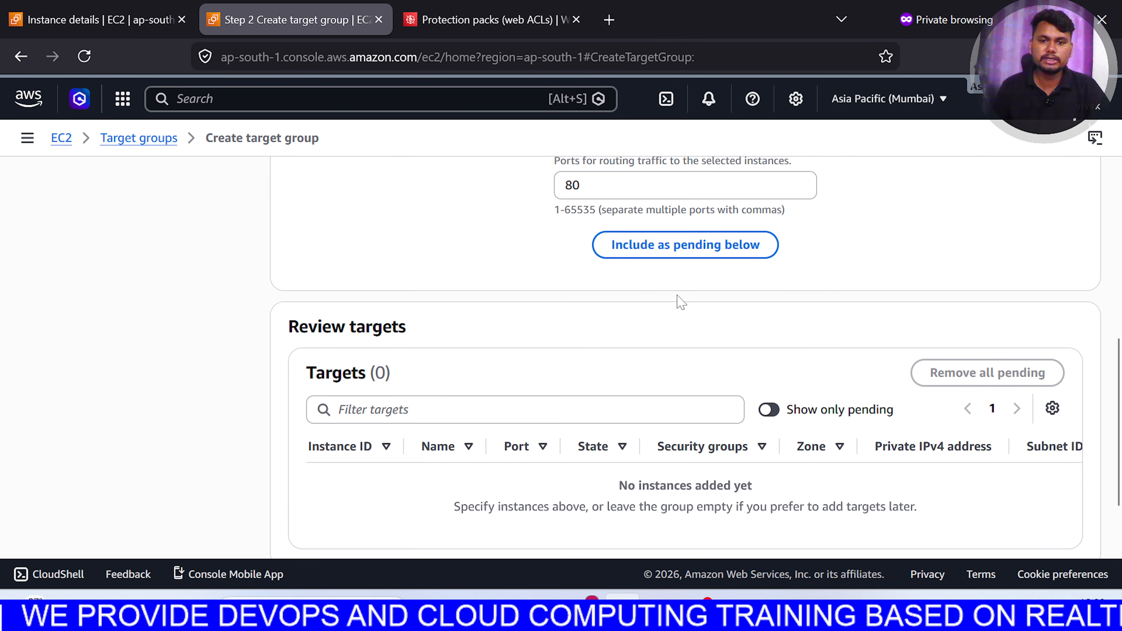
Add the cloud-server instance as a pending target on port 80 and create the target group my-target
{"action": "left_click", "coordinate": [671, 248]}
{"action": "scroll", "coordinate": [672, 401], "scroll_direction": "down", "scroll_amount": 2}
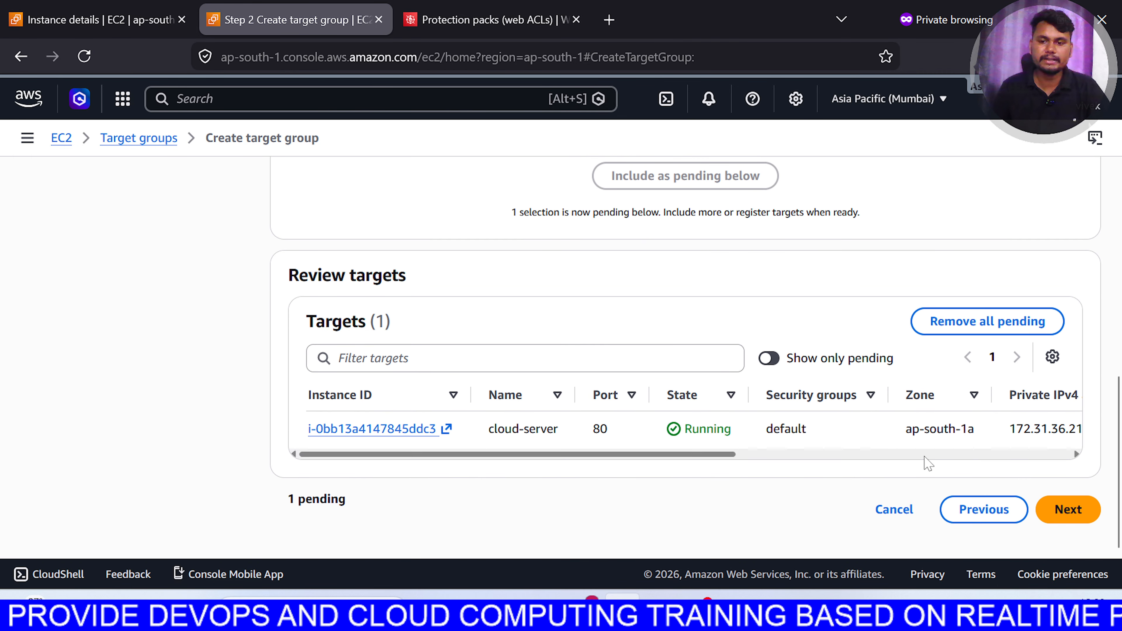
{"action": "left_click", "coordinate": [1070, 510]}
{"action": "scroll", "coordinate": [638, 422], "scroll_direction": "down", "scroll_amount": 10}
{"action": "left_click", "coordinate": [985, 507]}
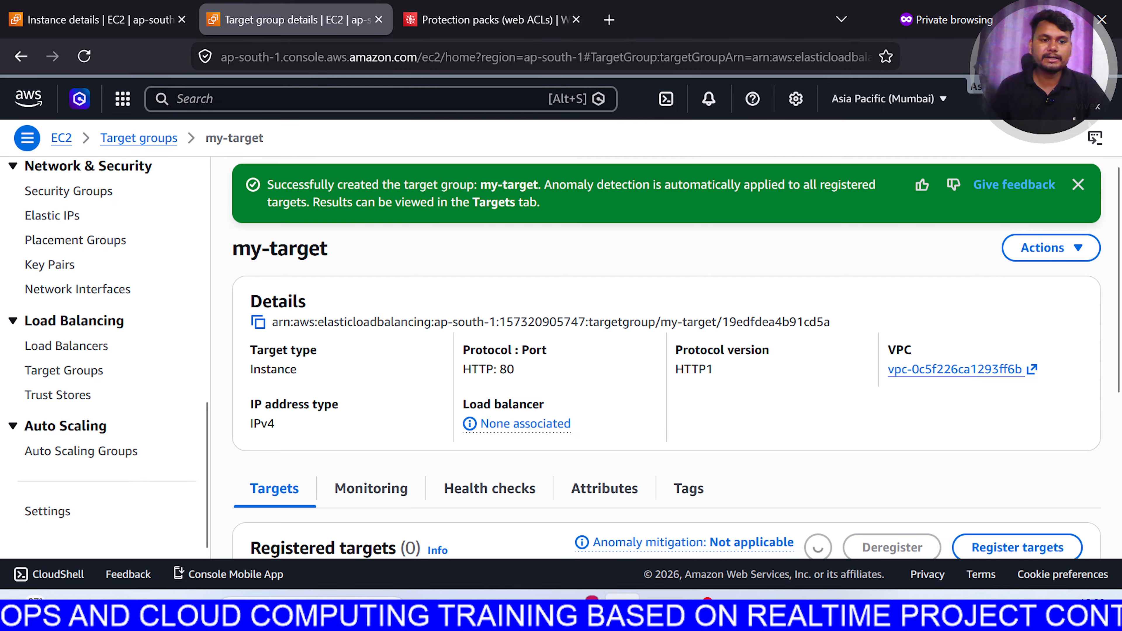
Start creating a new Application Load Balancer from the EC2 load balancers list
{"action": "left_click", "coordinate": [77, 353]}
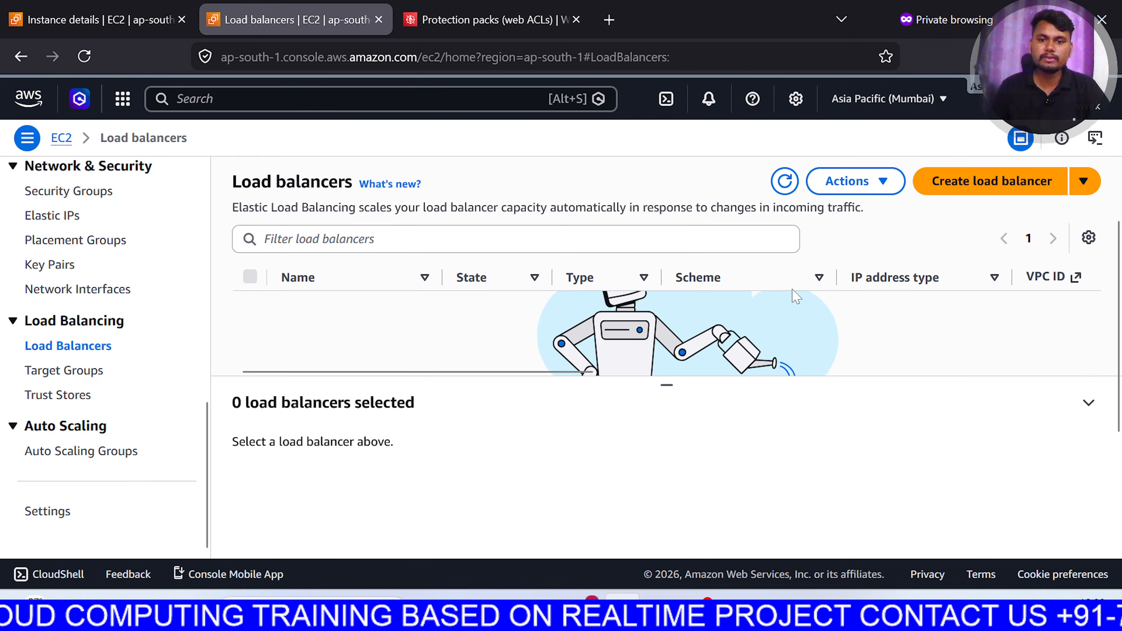
{"action": "left_click", "coordinate": [663, 320]}
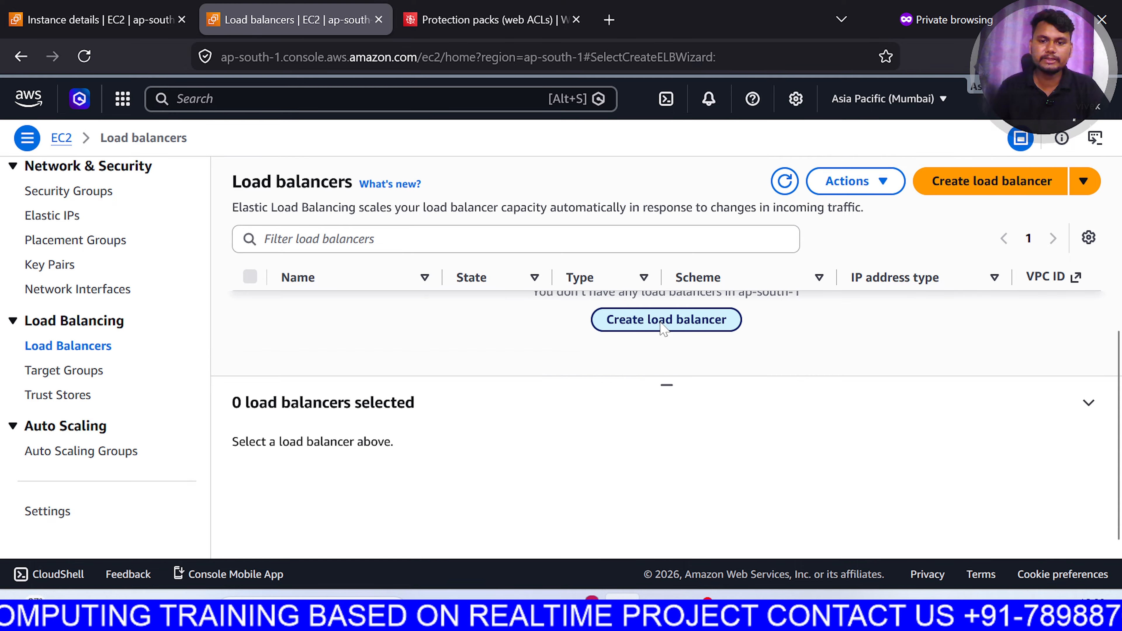
{"action": "scroll", "coordinate": [486, 323], "scroll_direction": "down", "scroll_amount": 5}
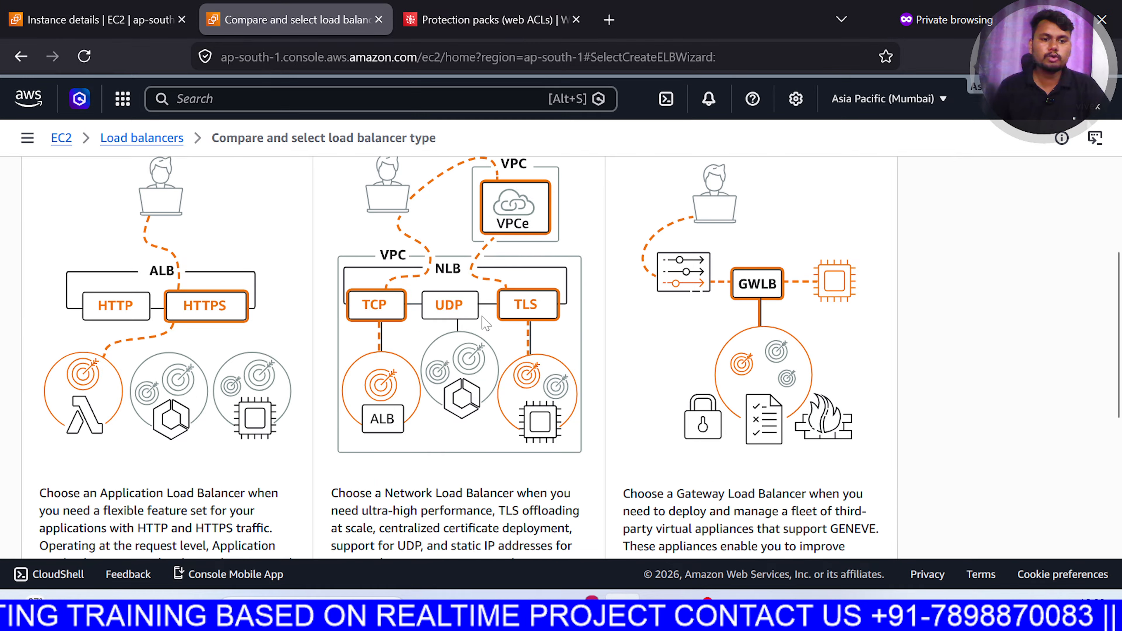
{"action": "scroll", "coordinate": [486, 323], "scroll_direction": "down", "scroll_amount": 5}
{"action": "left_click", "coordinate": [88, 366]}
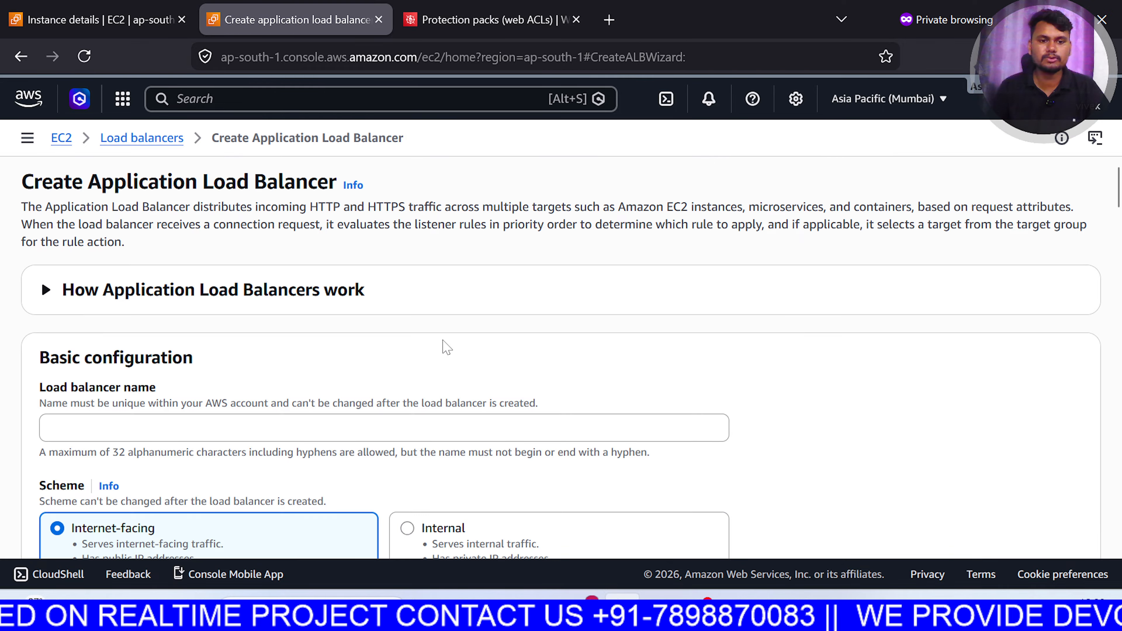
Name the load balancer vivek-alb, keeping the internet-facing scheme and IPv4 address type
{"action": "scroll", "coordinate": [447, 347], "scroll_direction": "down", "scroll_amount": 4}
{"action": "left_click", "coordinate": [298, 247]}
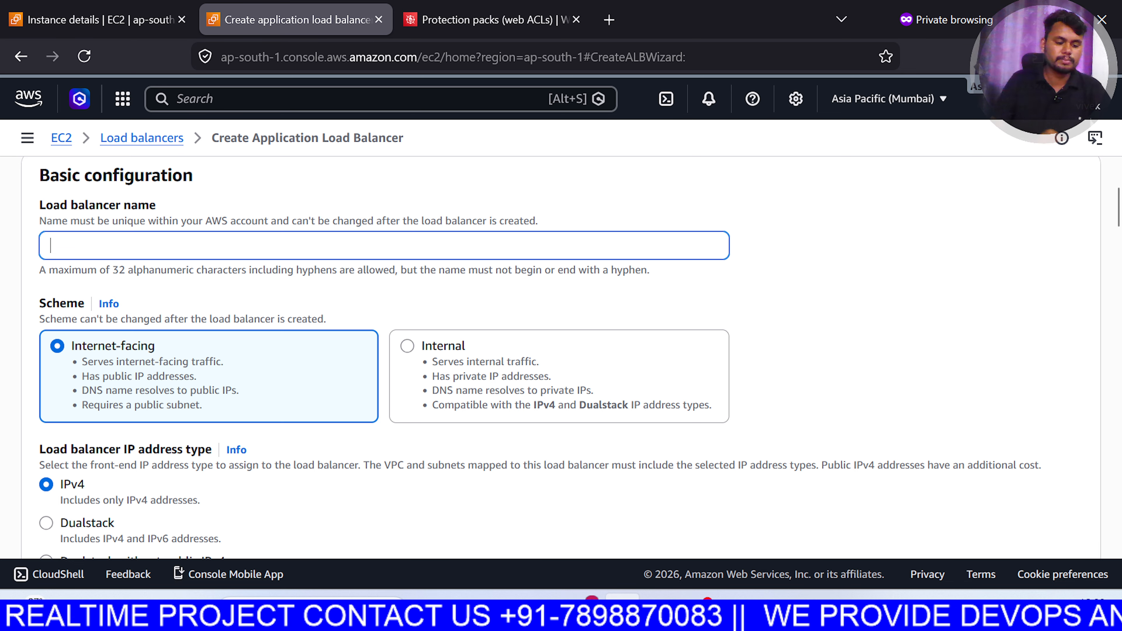
{"action": "type", "text": "vivek-alb"}
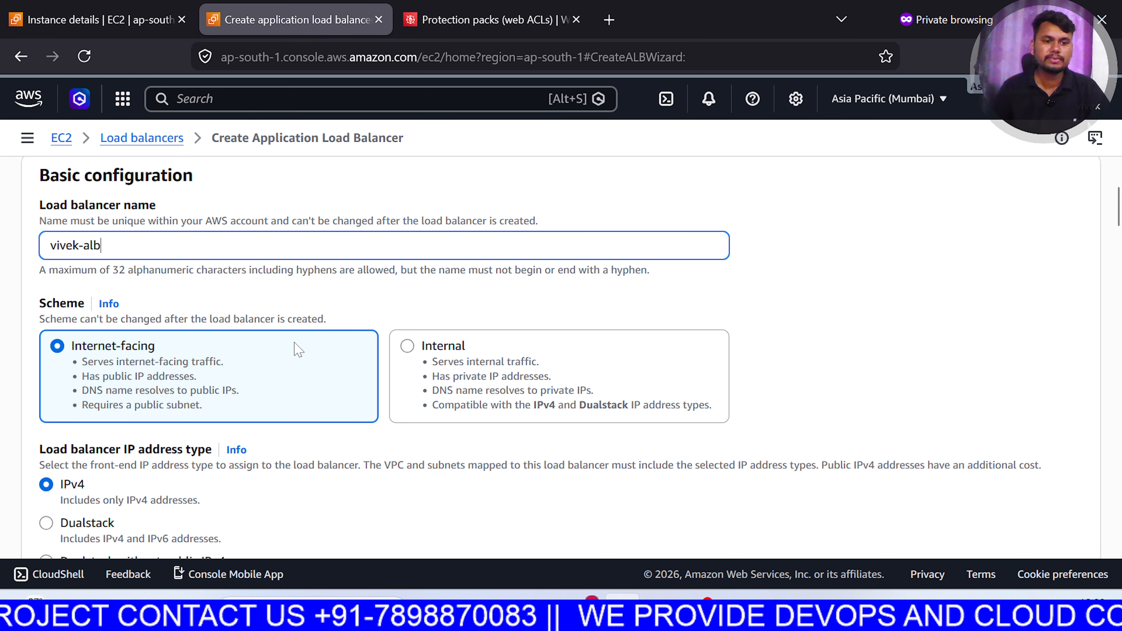
{"action": "scroll", "coordinate": [299, 349], "scroll_direction": "down", "scroll_amount": 2}
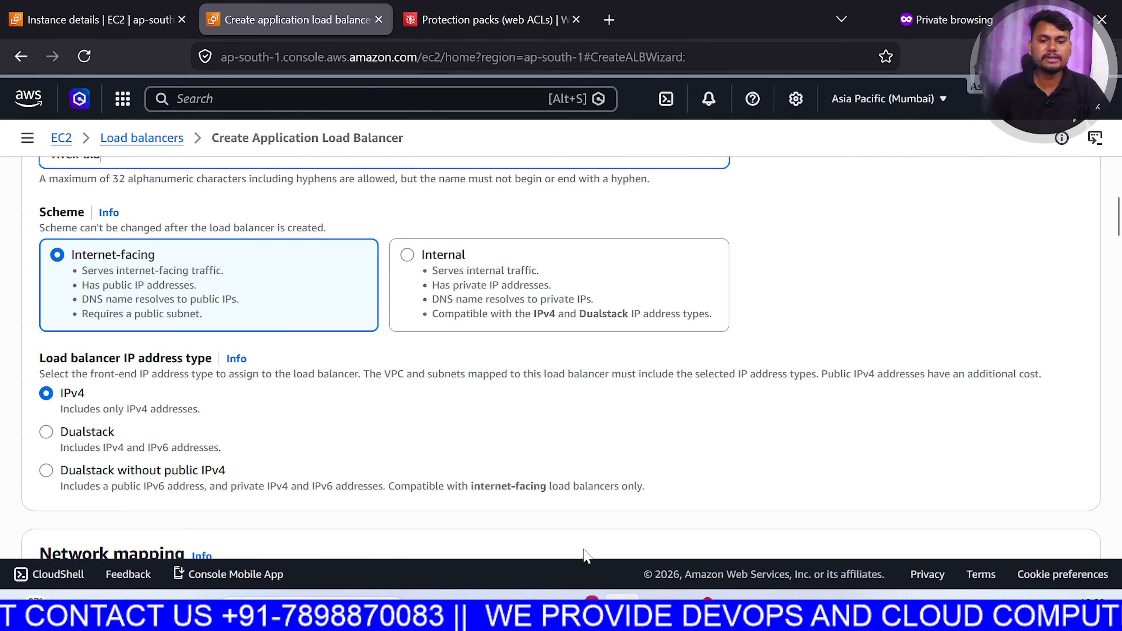
{"action": "left_click", "coordinate": [767, 594]}
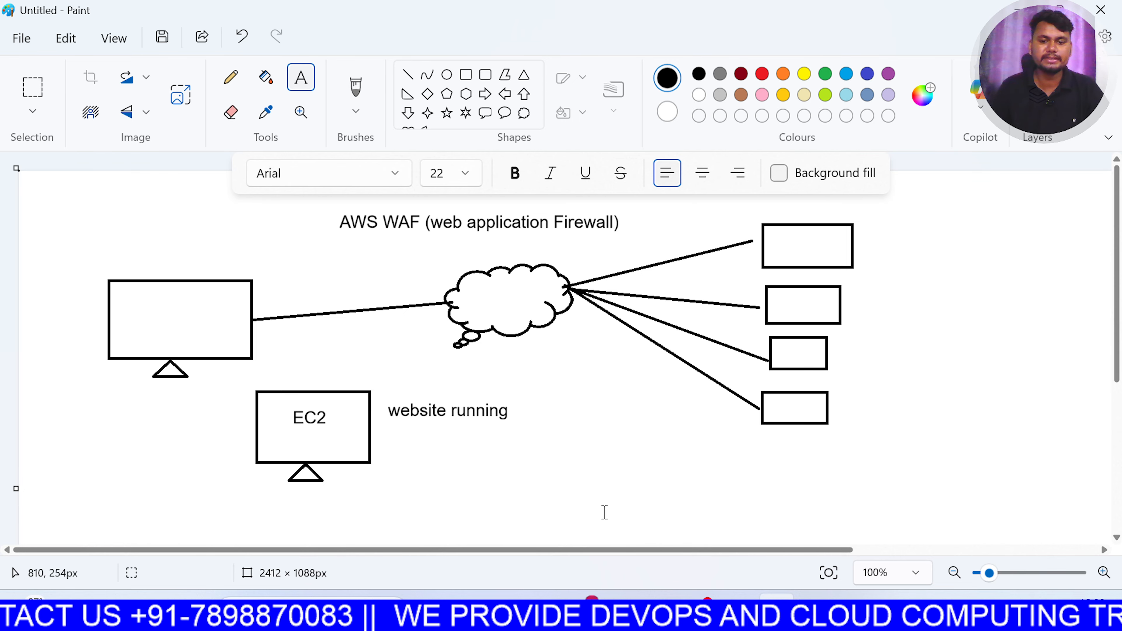
{"action": "key", "text": "alt+Tab"}
Map the load balancer to the availability zones ap-south-1a, ap-south-1b and ap-south-1c with their default subnets
{"action": "scroll", "coordinate": [228, 384], "scroll_direction": "down", "scroll_amount": 5}
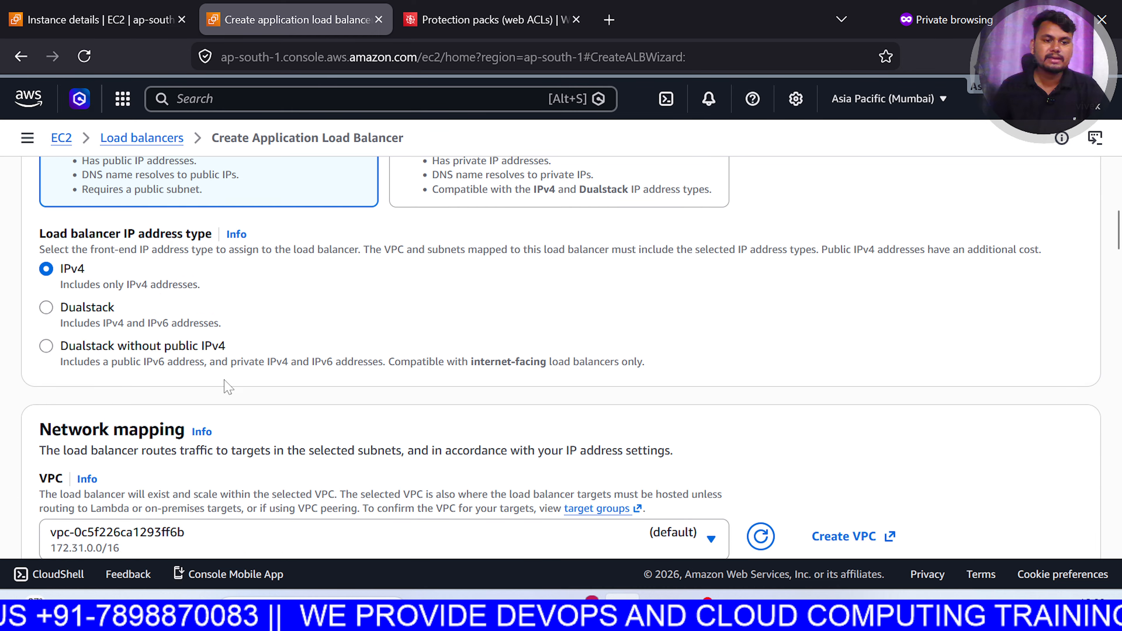
{"action": "scroll", "coordinate": [228, 383], "scroll_direction": "down", "scroll_amount": 6}
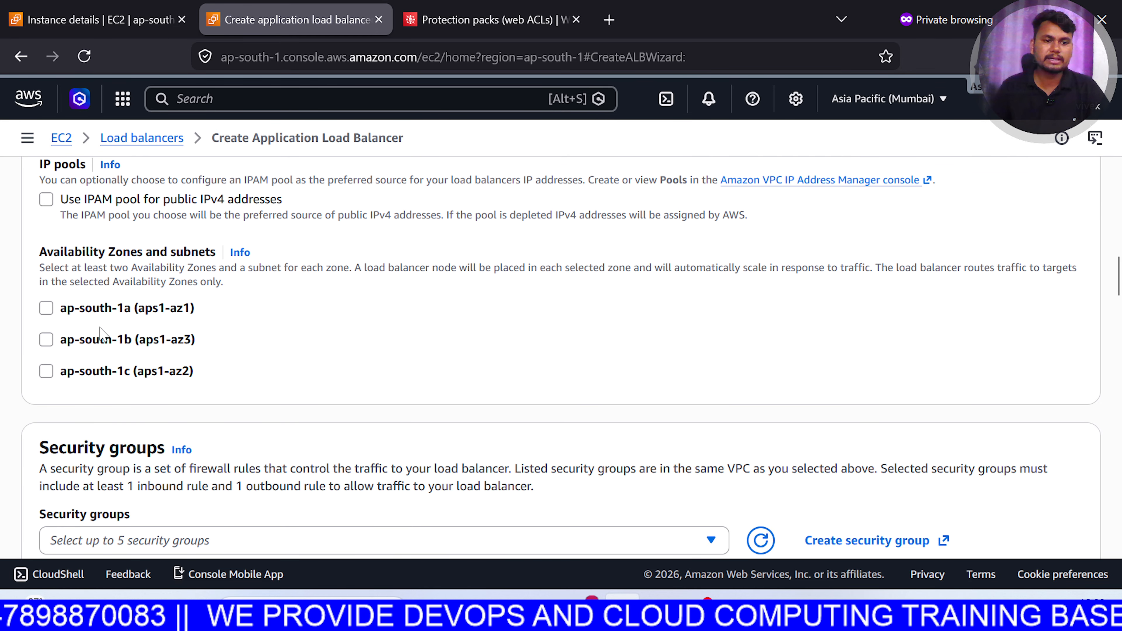
{"action": "left_click", "coordinate": [93, 309]}
{"action": "left_click", "coordinate": [78, 478]}
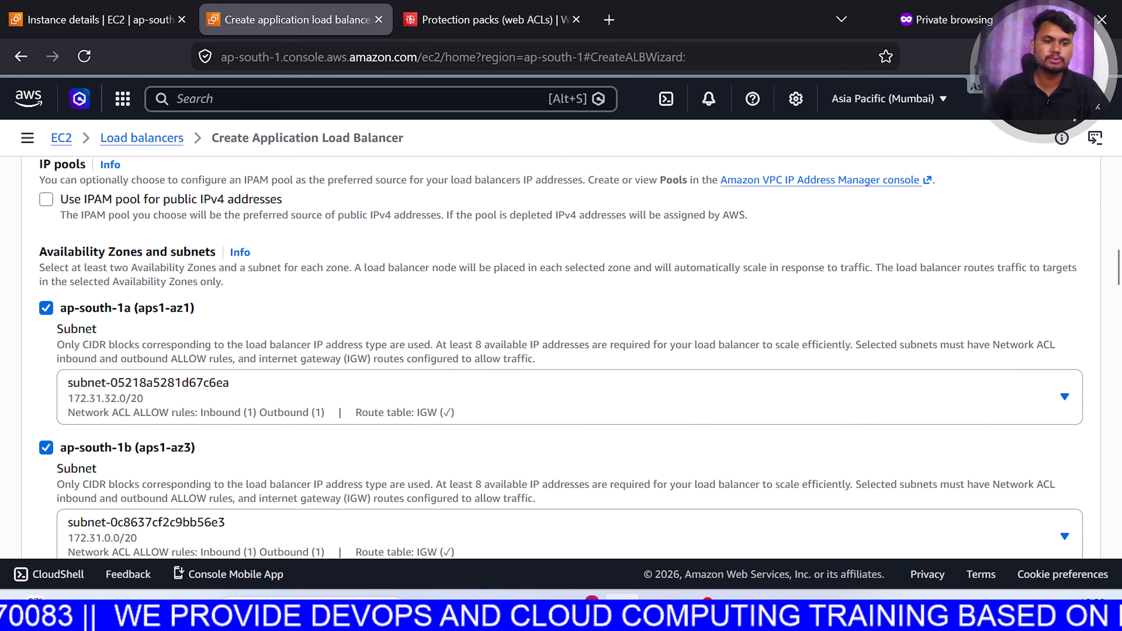
{"action": "scroll", "coordinate": [109, 471], "scroll_direction": "down", "scroll_amount": 2}
{"action": "scroll", "coordinate": [113, 477], "scroll_direction": "down", "scroll_amount": 2}
{"action": "left_click", "coordinate": [102, 406]}
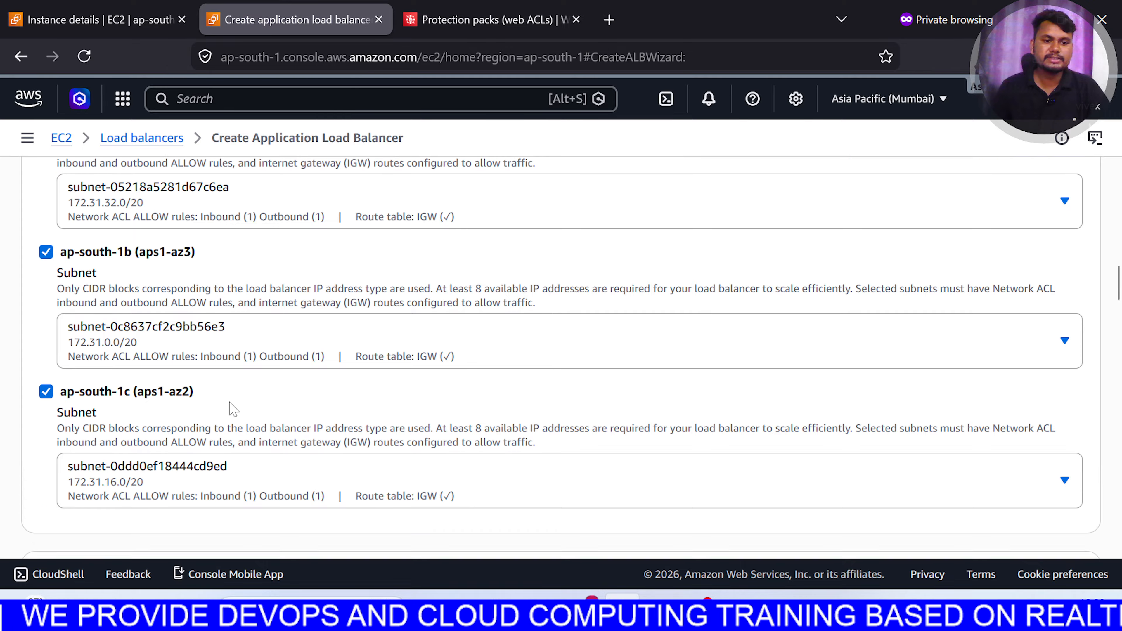
Keep the default security group and forward the HTTP:80 listener to the my-target target group
{"action": "scroll", "coordinate": [230, 408], "scroll_direction": "down", "scroll_amount": 4}
{"action": "scroll", "coordinate": [233, 408], "scroll_direction": "down", "scroll_amount": 15}
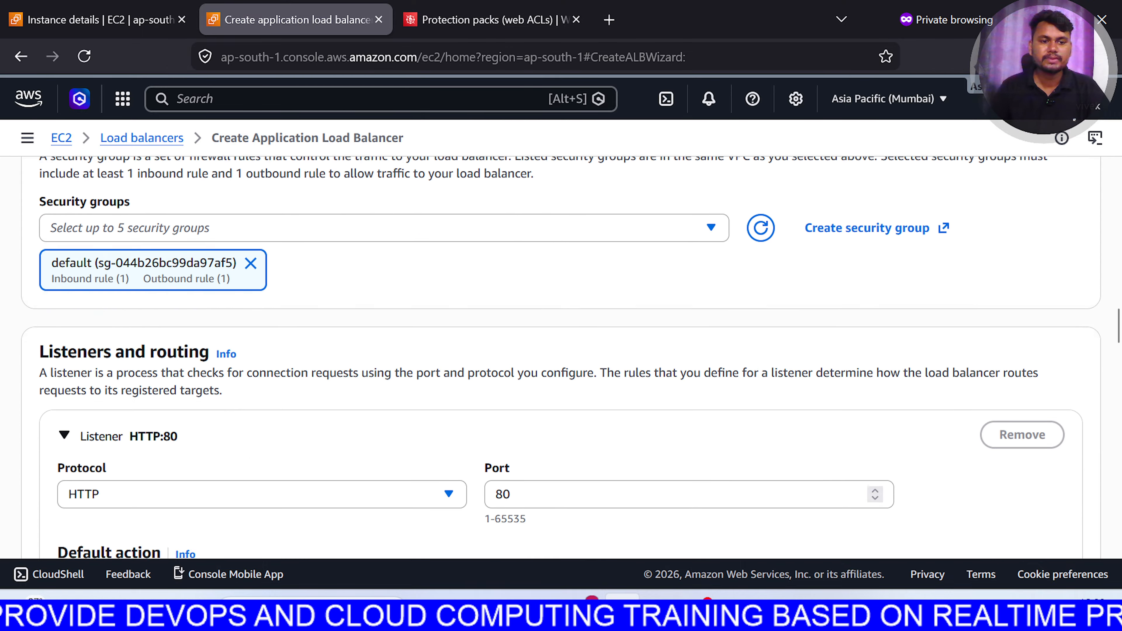
{"action": "scroll", "coordinate": [233, 398], "scroll_direction": "down", "scroll_amount": 2}
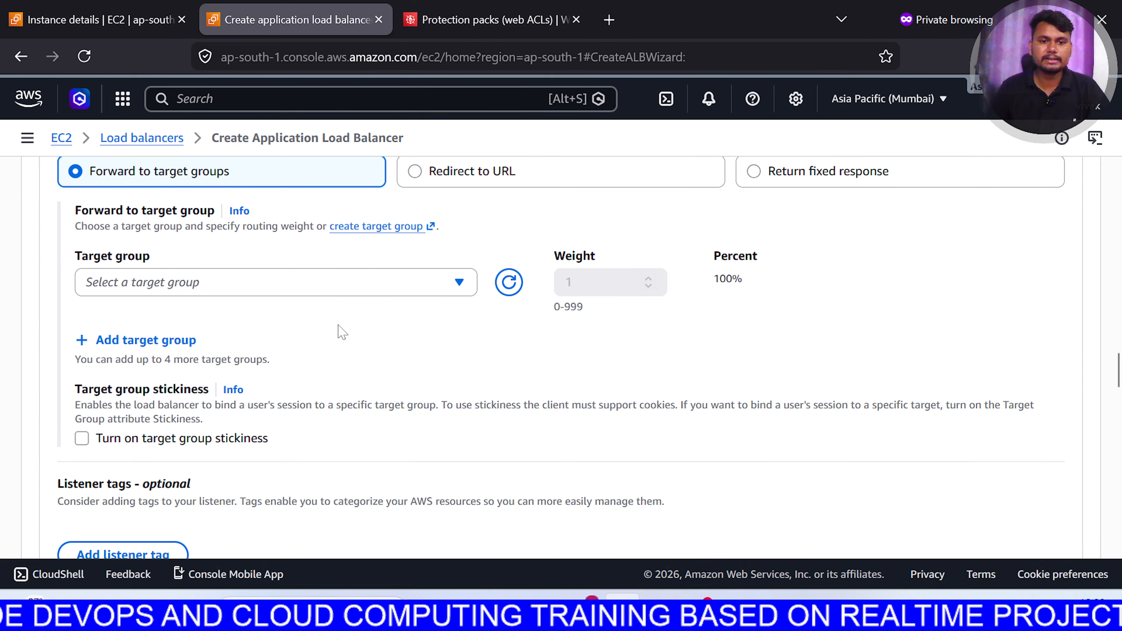
{"action": "left_click", "coordinate": [410, 283]}
{"action": "left_click", "coordinate": [319, 365]}
Leave the tags and service integrations unset, review the summary, and create the load balancer
{"action": "scroll", "coordinate": [514, 406], "scroll_direction": "down", "scroll_amount": 10}
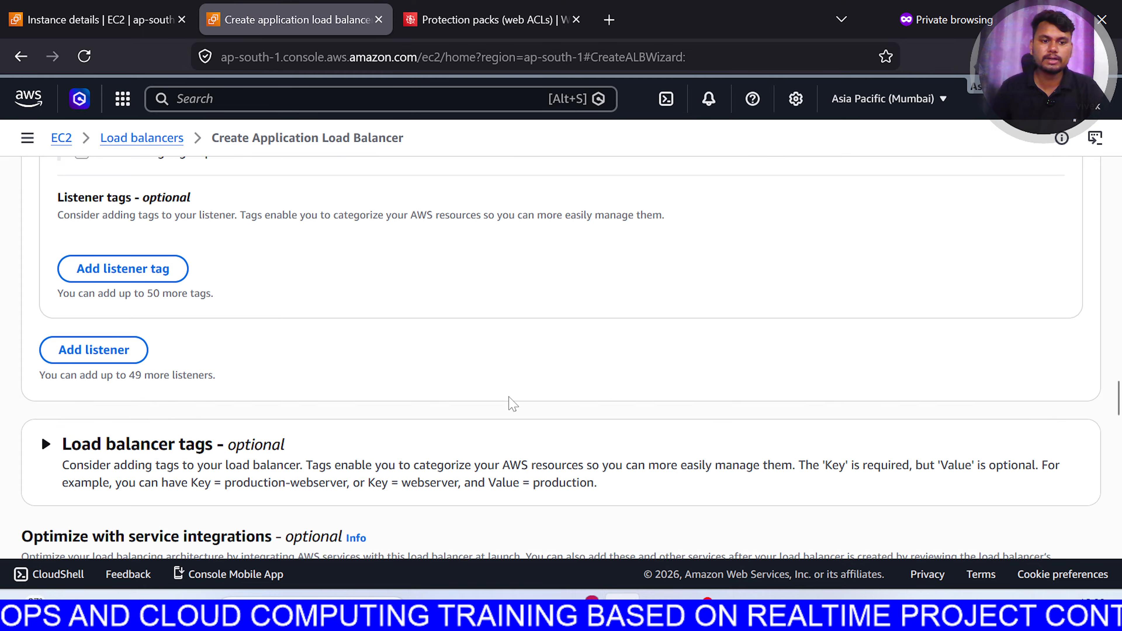
{"action": "scroll", "coordinate": [545, 413], "scroll_direction": "down", "scroll_amount": 10}
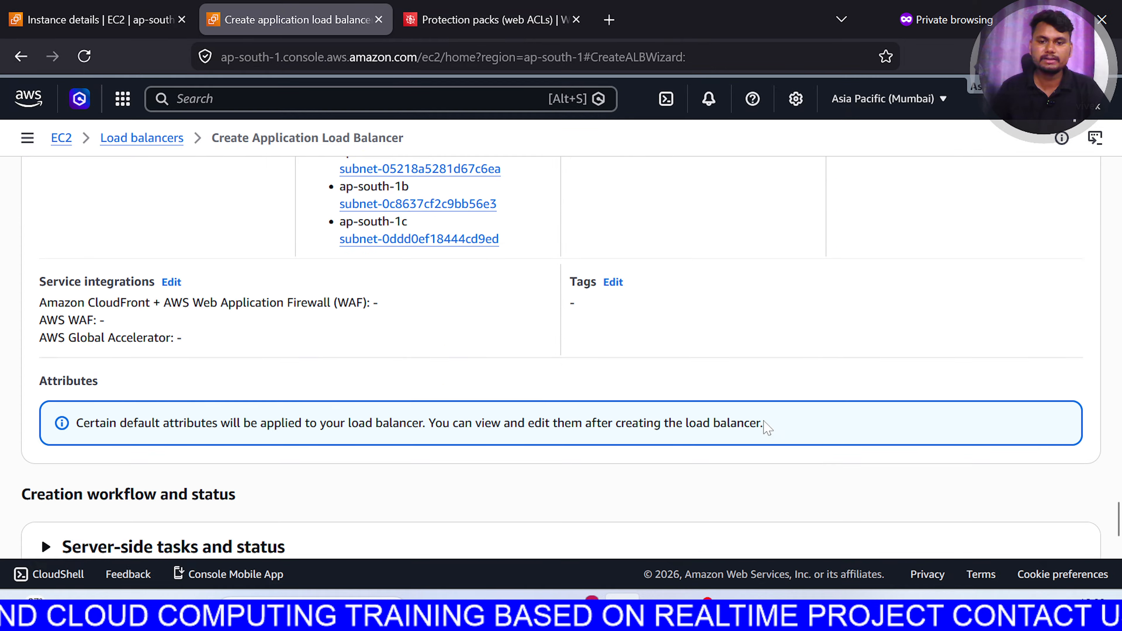
{"action": "scroll", "coordinate": [909, 503], "scroll_direction": "up", "scroll_amount": 2}
{"action": "scroll", "coordinate": [955, 491], "scroll_direction": "down", "scroll_amount": 2}
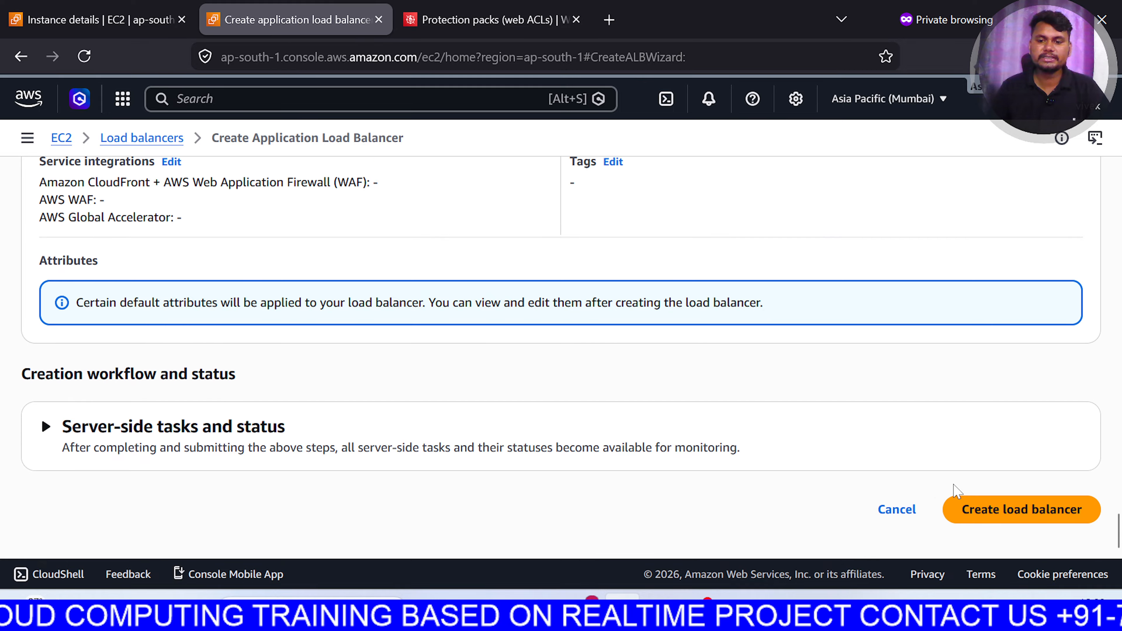
{"action": "left_click", "coordinate": [1022, 509]}
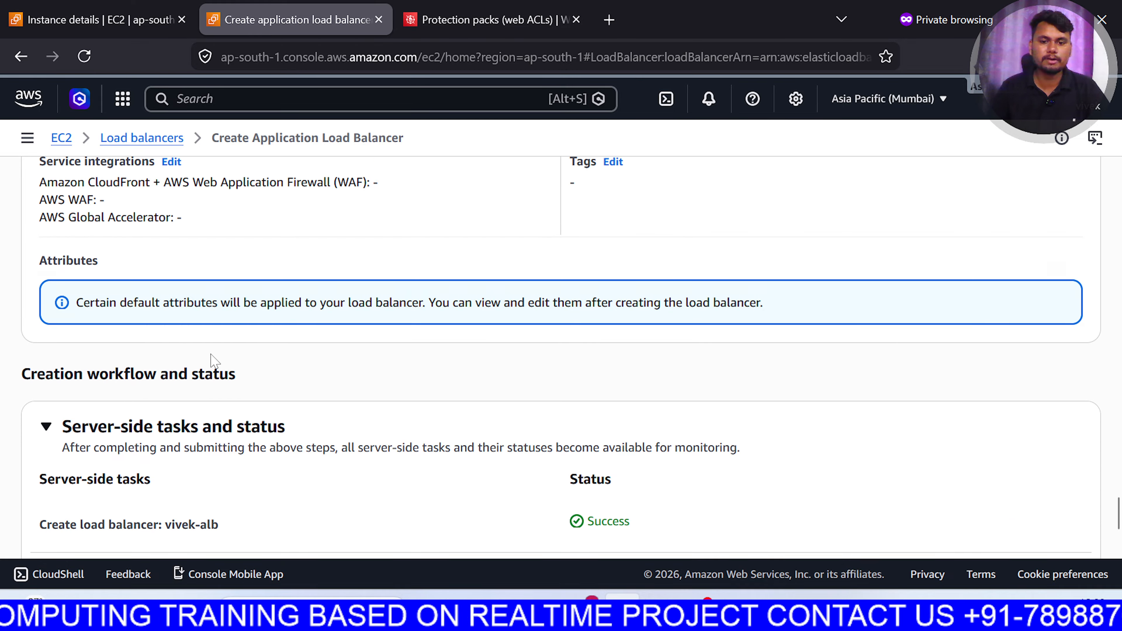
{"action": "scroll", "coordinate": [389, 281], "scroll_direction": "down", "scroll_amount": 2}
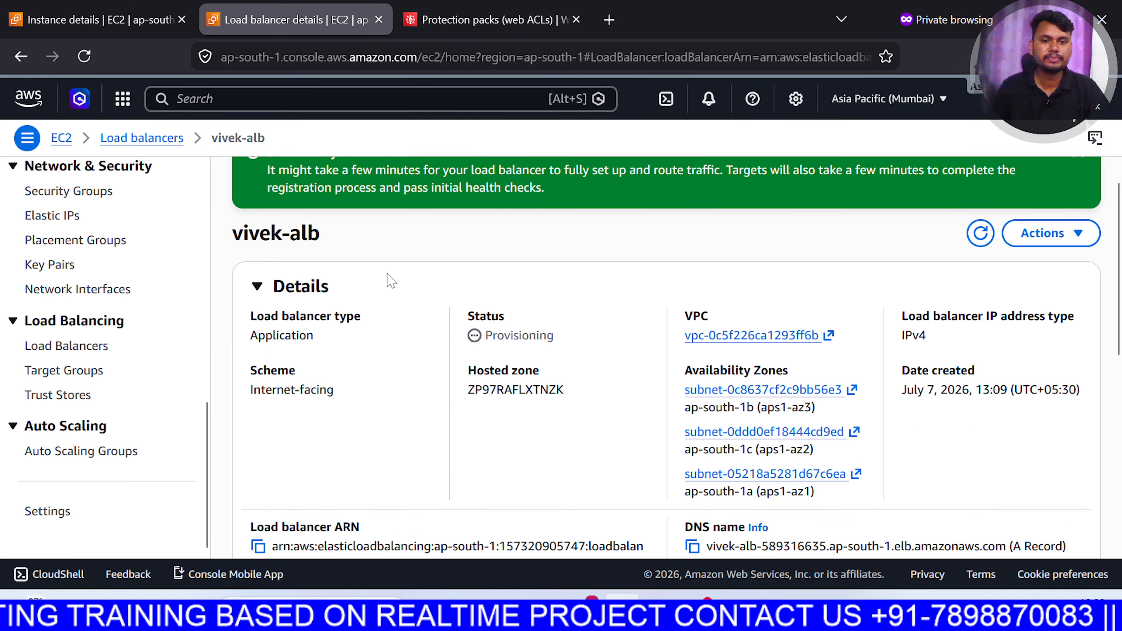
Refresh the load balancer's details to check its provisioning status, glancing at the WAF protection packs page meanwhile
{"action": "left_click", "coordinate": [980, 175]}
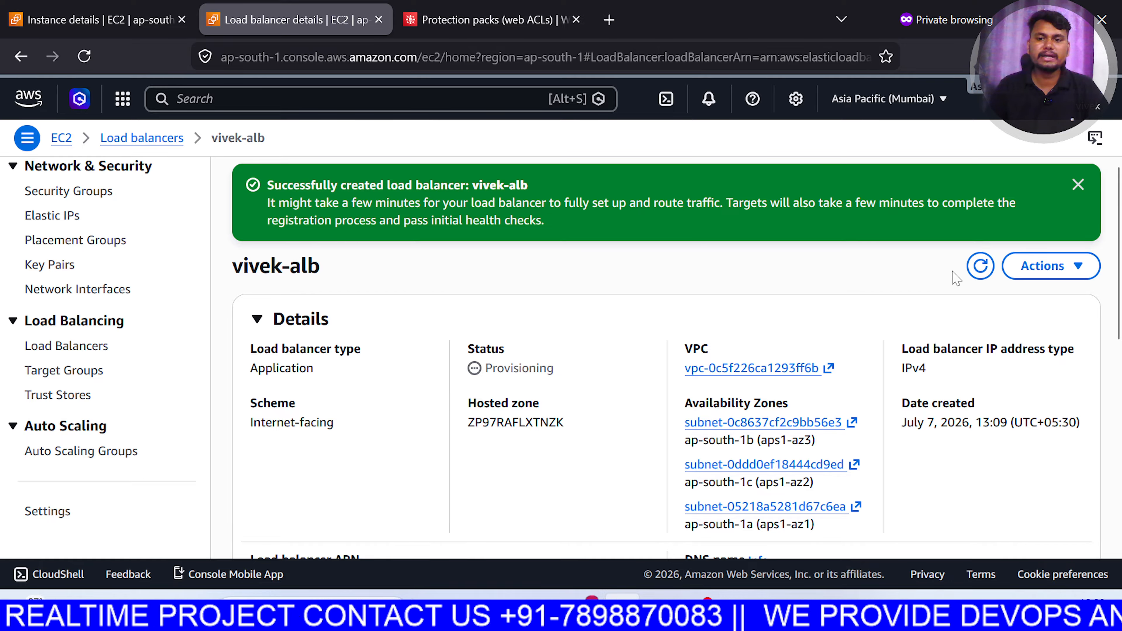
{"action": "left_click", "coordinate": [979, 271]}
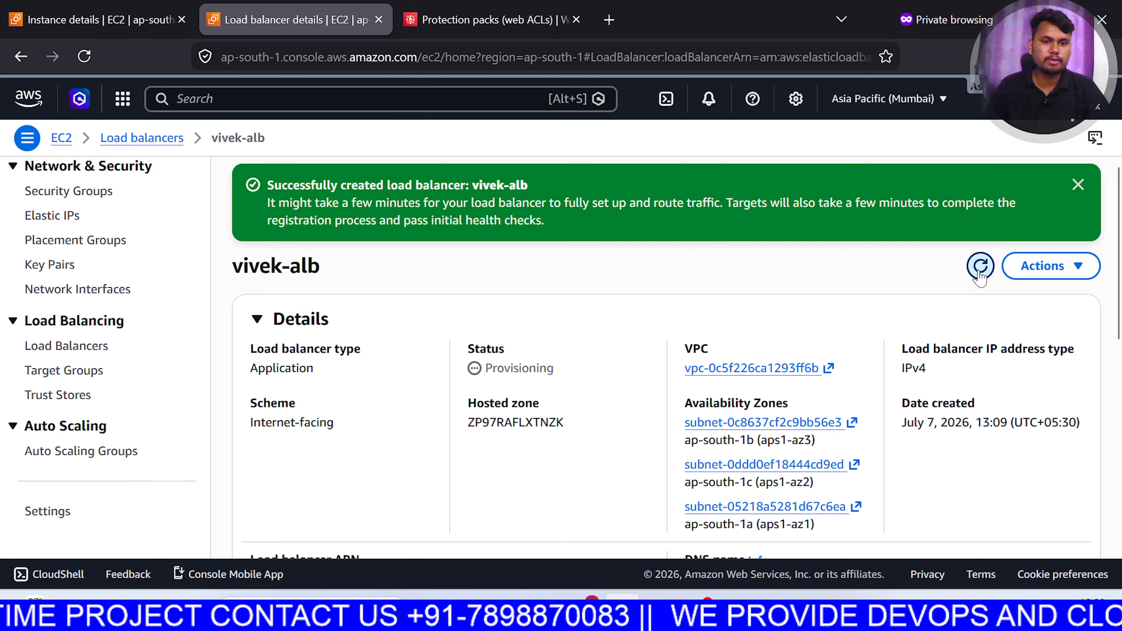
{"action": "left_click", "coordinate": [486, 19]}
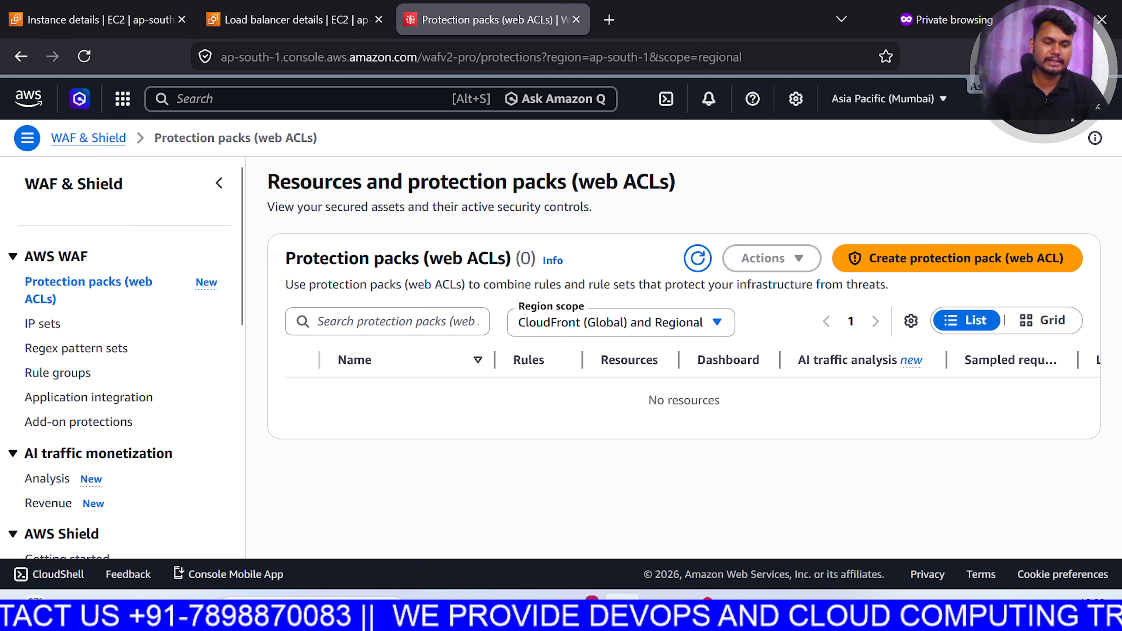
{"action": "left_click", "coordinate": [293, 24]}
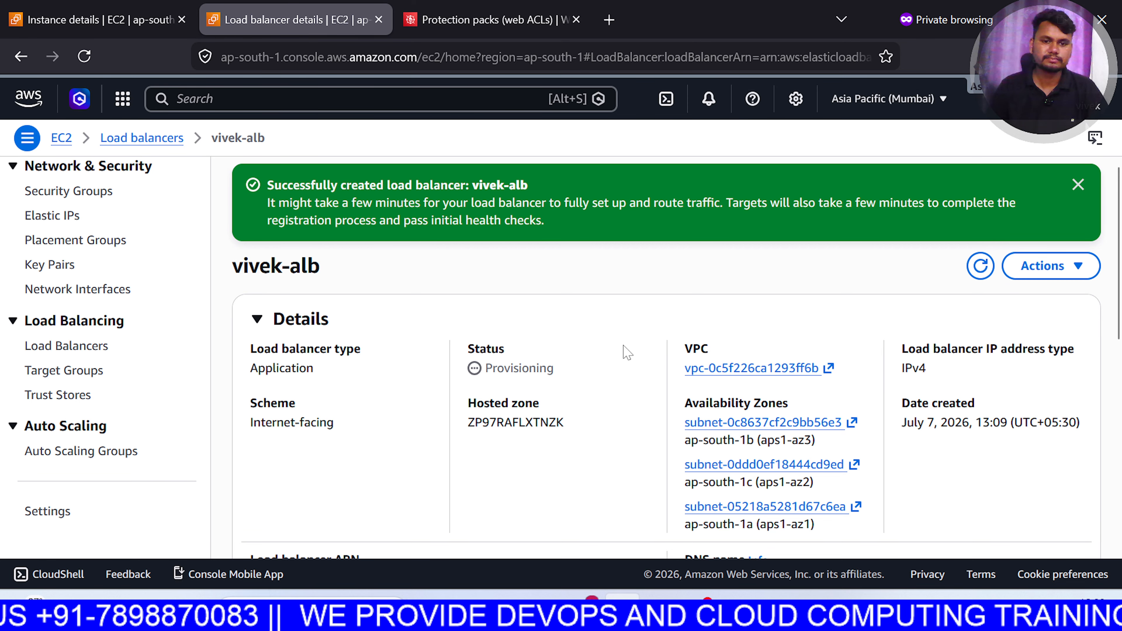
{"action": "left_click", "coordinate": [980, 265]}
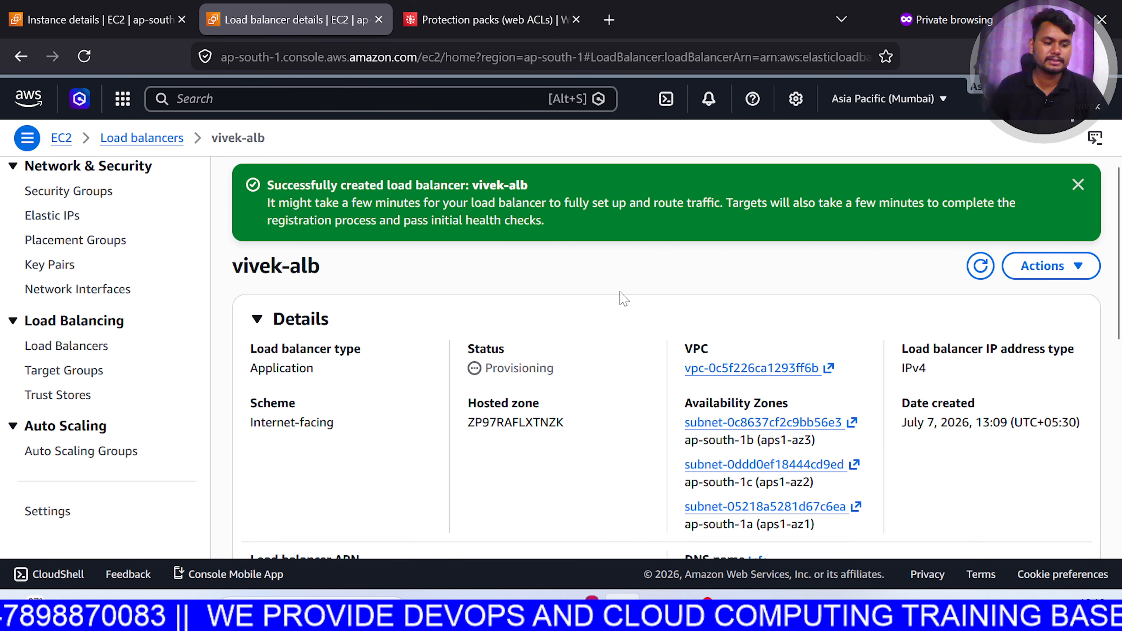
{"action": "key", "text": "ctrl+Tab"}
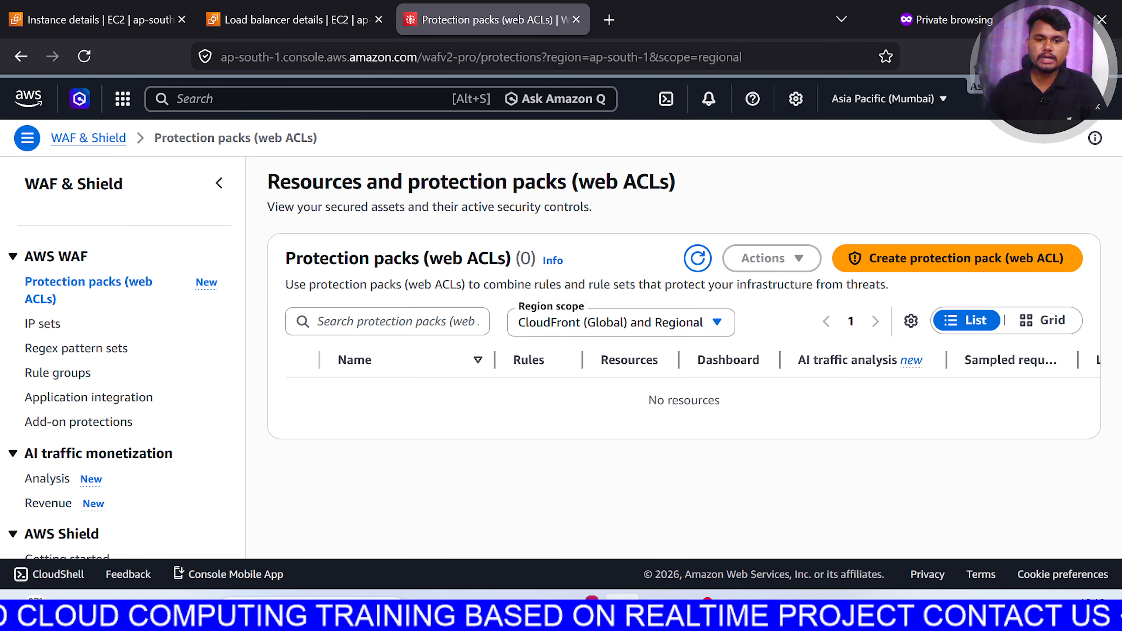
{"action": "left_click", "coordinate": [321, 31]}
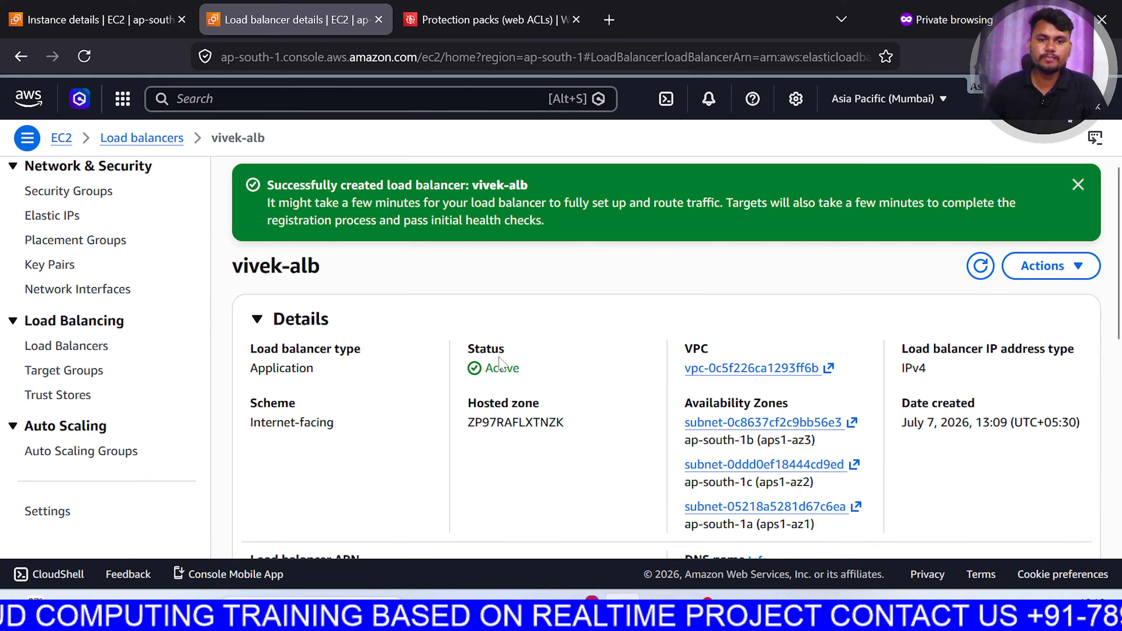
Copy the load balancer's DNS name, open it in a new browser tab, and look over the website
{"action": "scroll", "coordinate": [501, 363], "scroll_direction": "down", "scroll_amount": 5}
{"action": "left_click", "coordinate": [693, 306]}
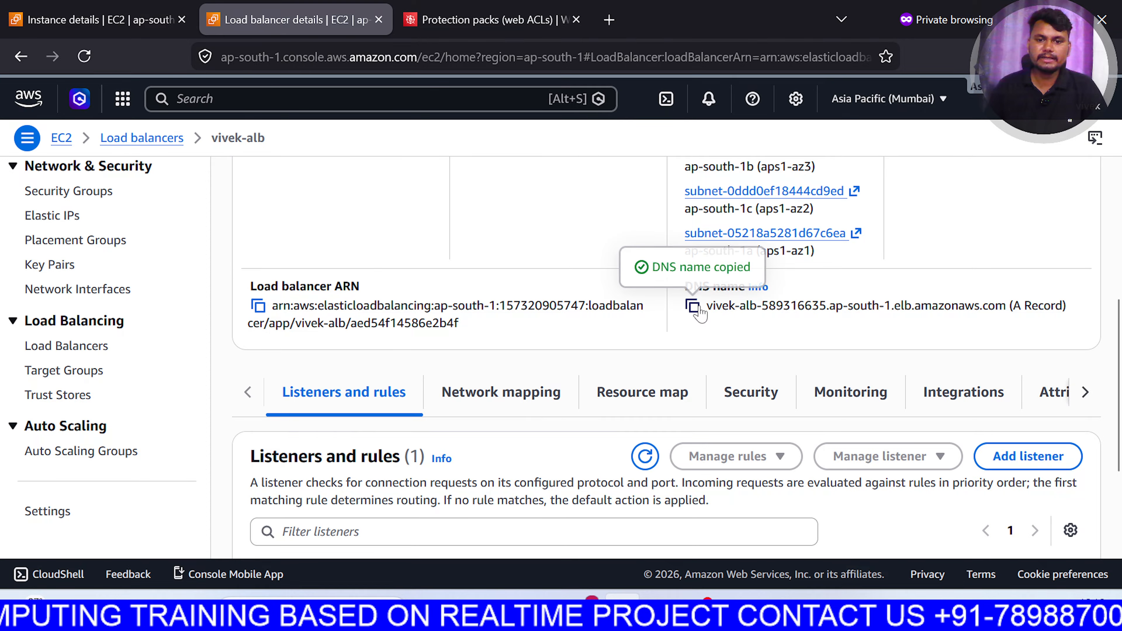
{"action": "left_click", "coordinate": [606, 22]}
{"action": "key", "text": "ctrl+v"}
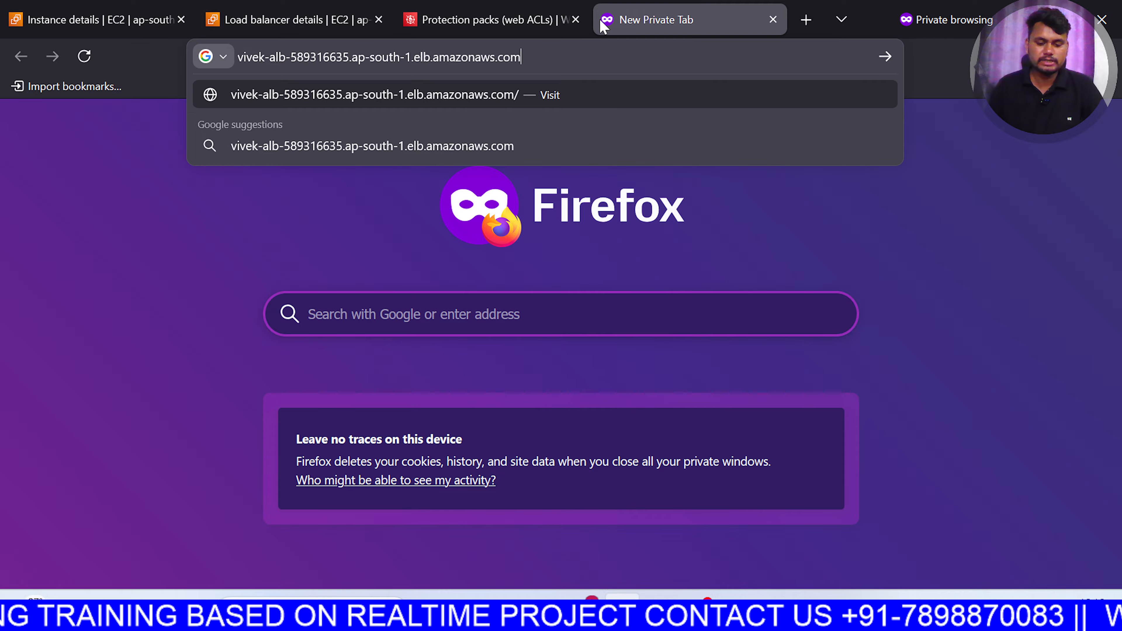
{"action": "key", "text": "Return"}
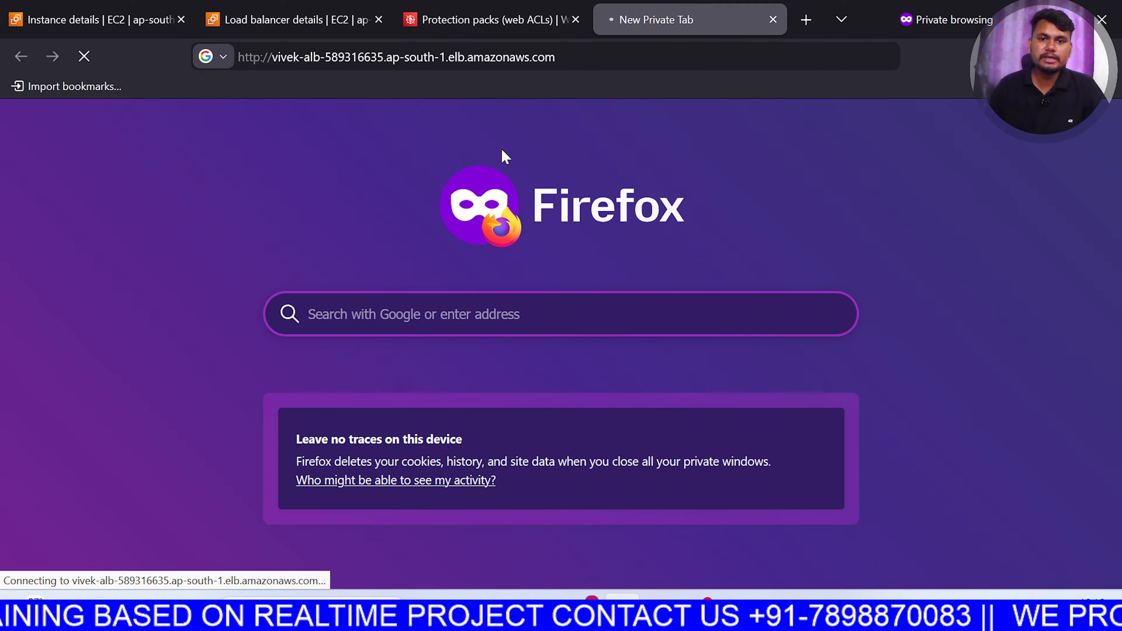
{"action": "scroll", "coordinate": [370, 207], "scroll_direction": "down", "scroll_amount": 5}
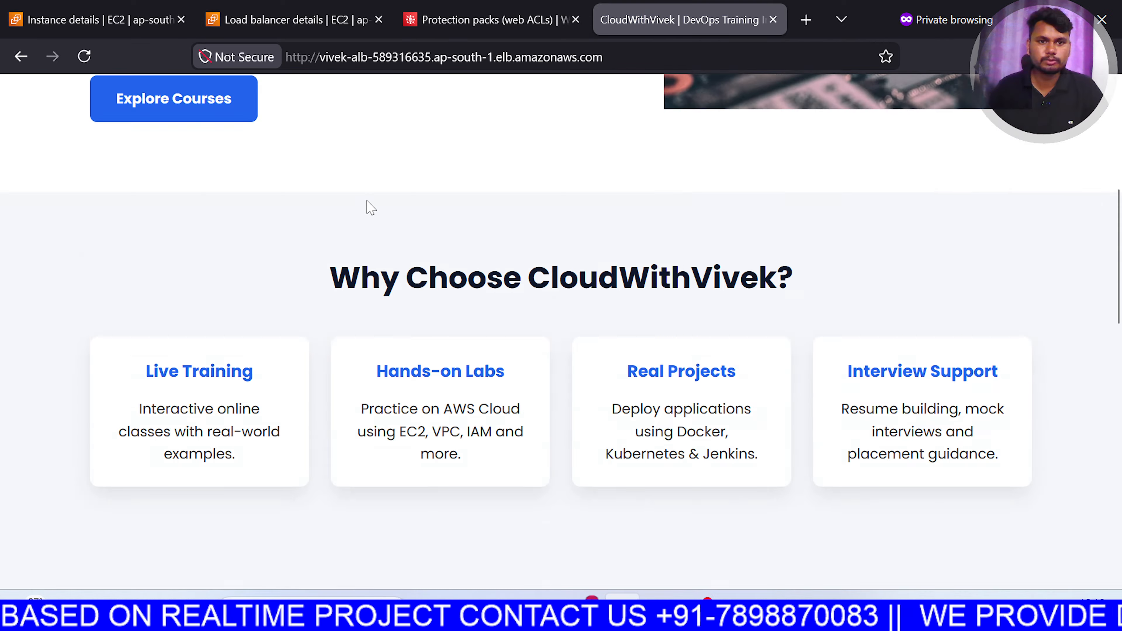
{"action": "scroll", "coordinate": [370, 207], "scroll_direction": "down", "scroll_amount": 4}
{"action": "scroll", "coordinate": [370, 206], "scroll_direction": "up", "scroll_amount": 10}
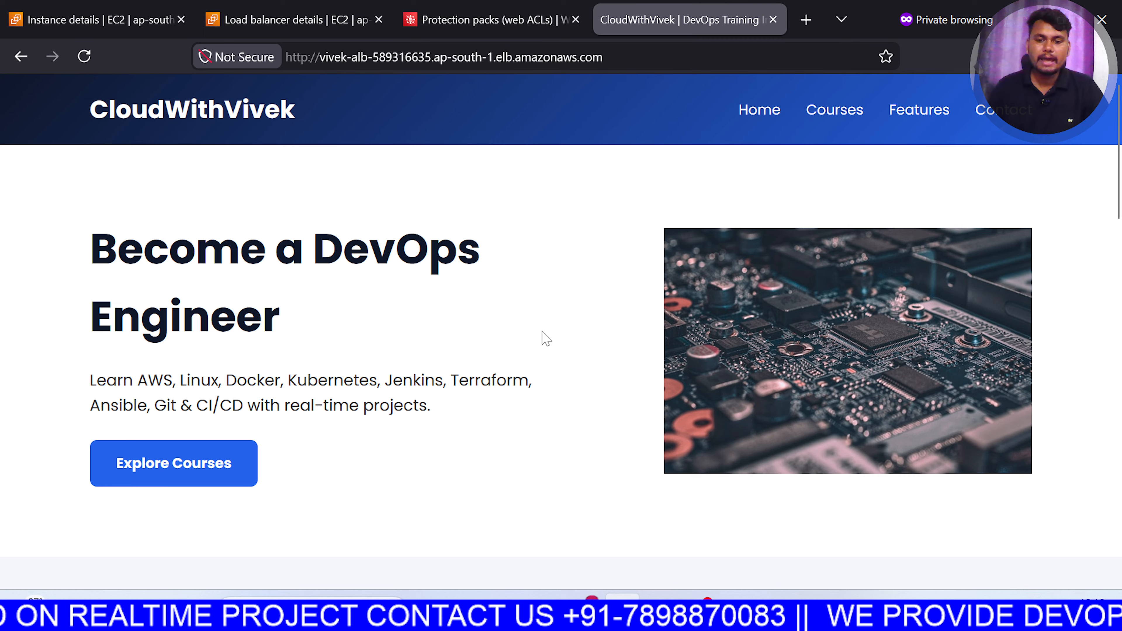
Switch to the AWS_WAF_Complete_Notes_Basic_to_Advanced document in Word and look through the WAF protection topics
{"action": "key", "text": "alt+Tab"}
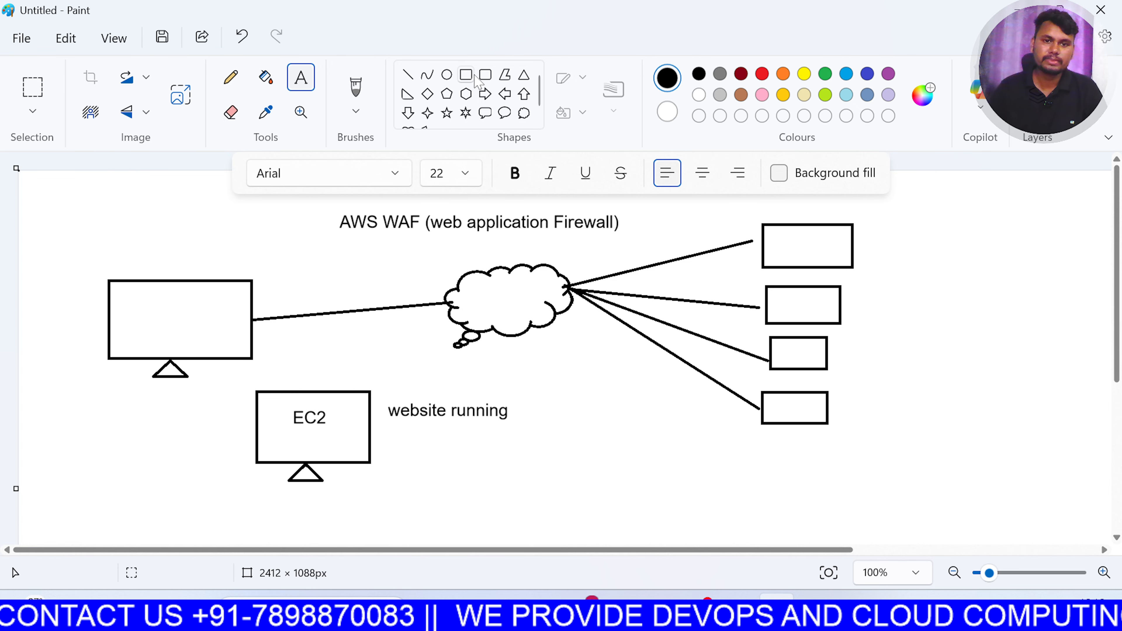
{"action": "left_click", "coordinate": [465, 74]}
{"action": "left_click", "coordinate": [738, 613]}
{"action": "scroll", "coordinate": [558, 345], "scroll_direction": "up", "scroll_amount": 10}
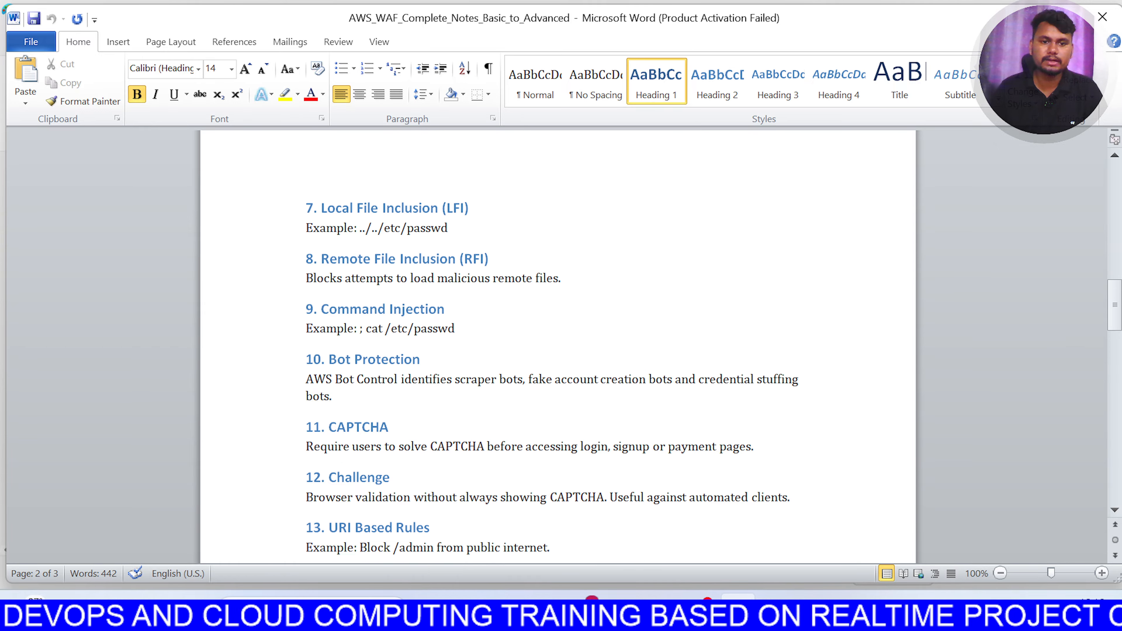
Go back through the WAF notes to the Rate Based Protection section and highlight its heading while reading it
{"action": "scroll", "coordinate": [558, 345], "scroll_direction": "up", "scroll_amount": 5}
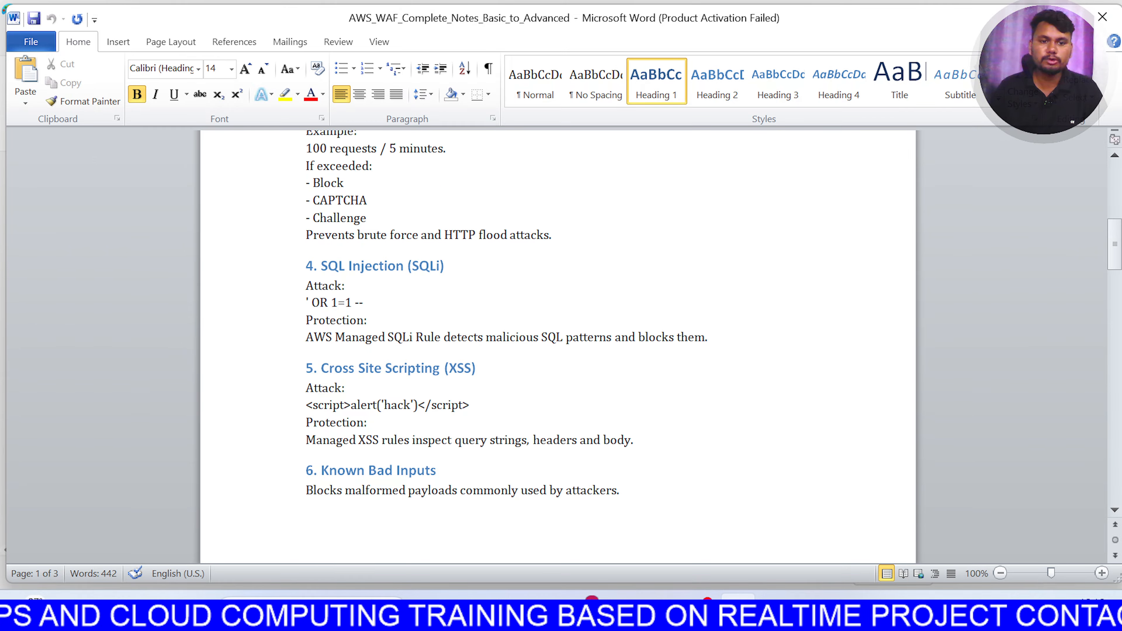
{"action": "scroll", "coordinate": [558, 345], "scroll_direction": "up", "scroll_amount": 2}
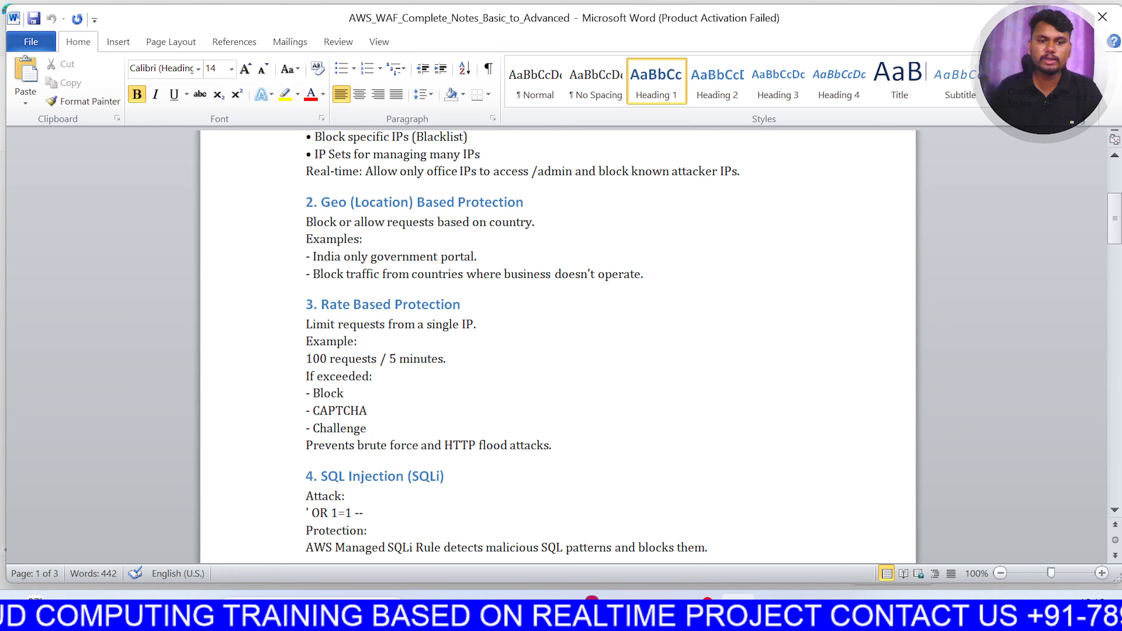
{"action": "left_click_drag", "start_coordinate": [321, 304], "coordinate": [466, 306]}
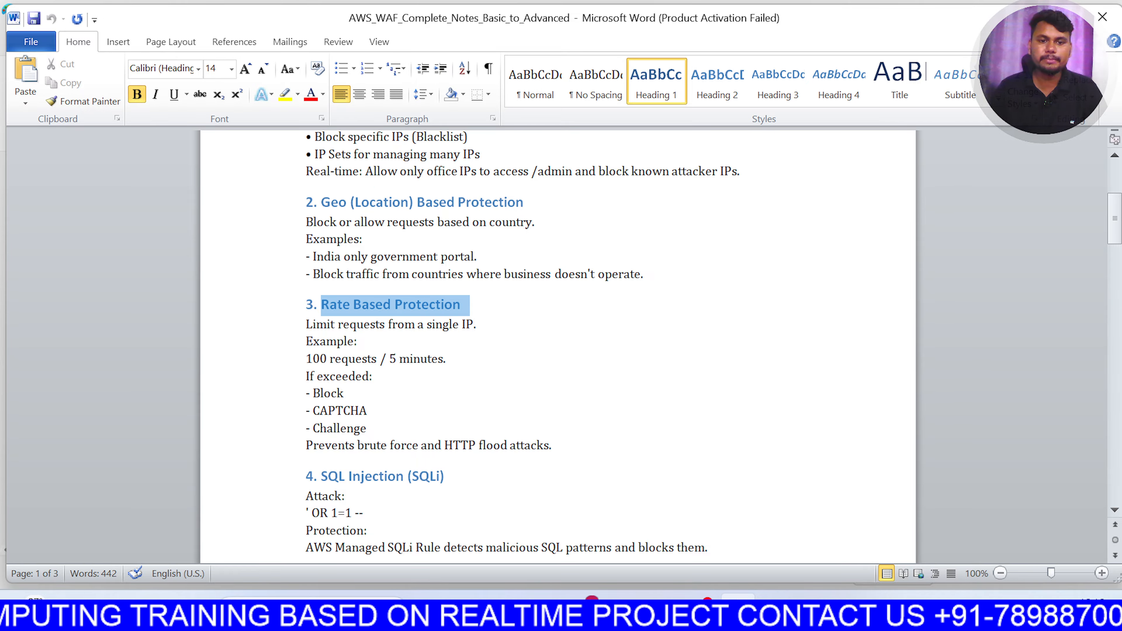
{"action": "left_click", "coordinate": [447, 359]}
Switch back to the browser and start a new protection pack (web ACL) with app category Other and app focus Web
{"action": "left_click", "coordinate": [622, 612]}
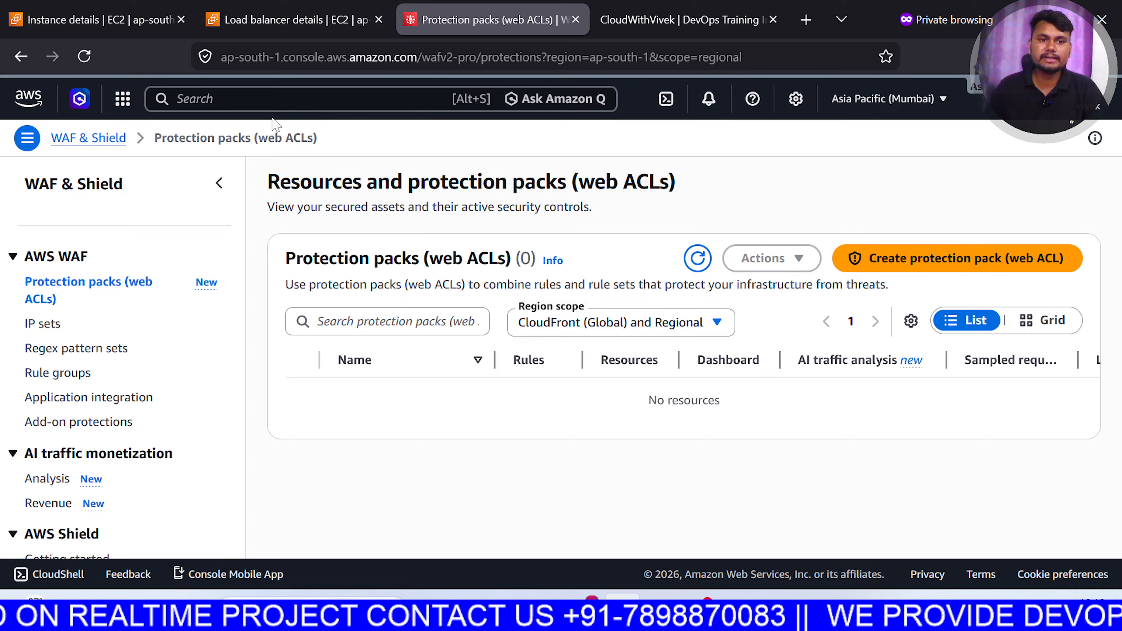
{"action": "key", "text": "alt+s"}
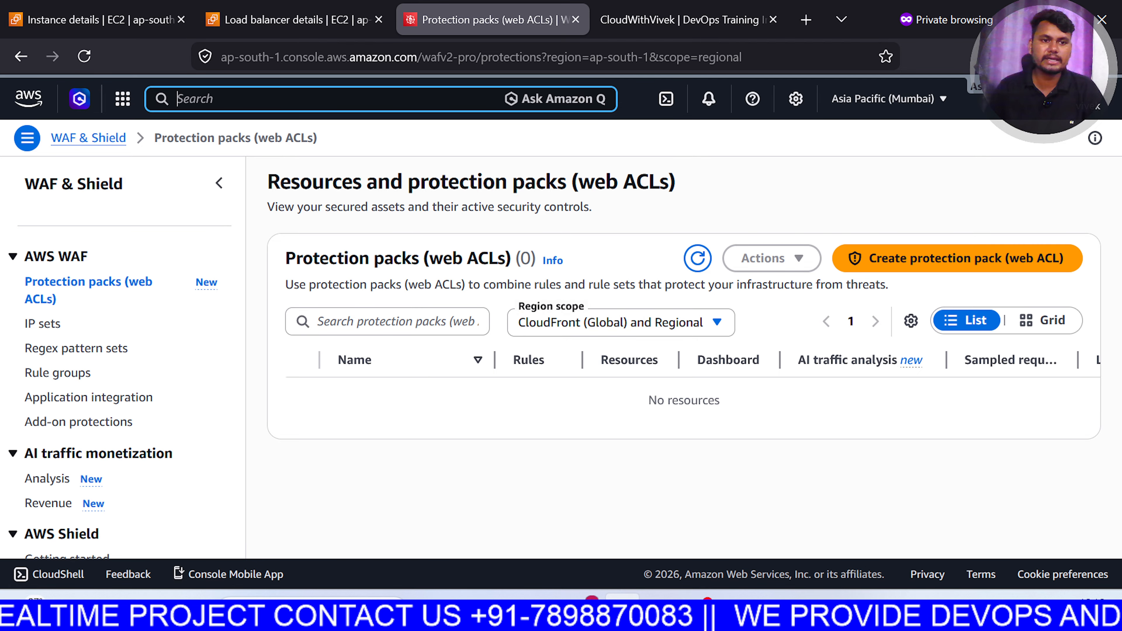
{"action": "left_click", "coordinate": [946, 264]}
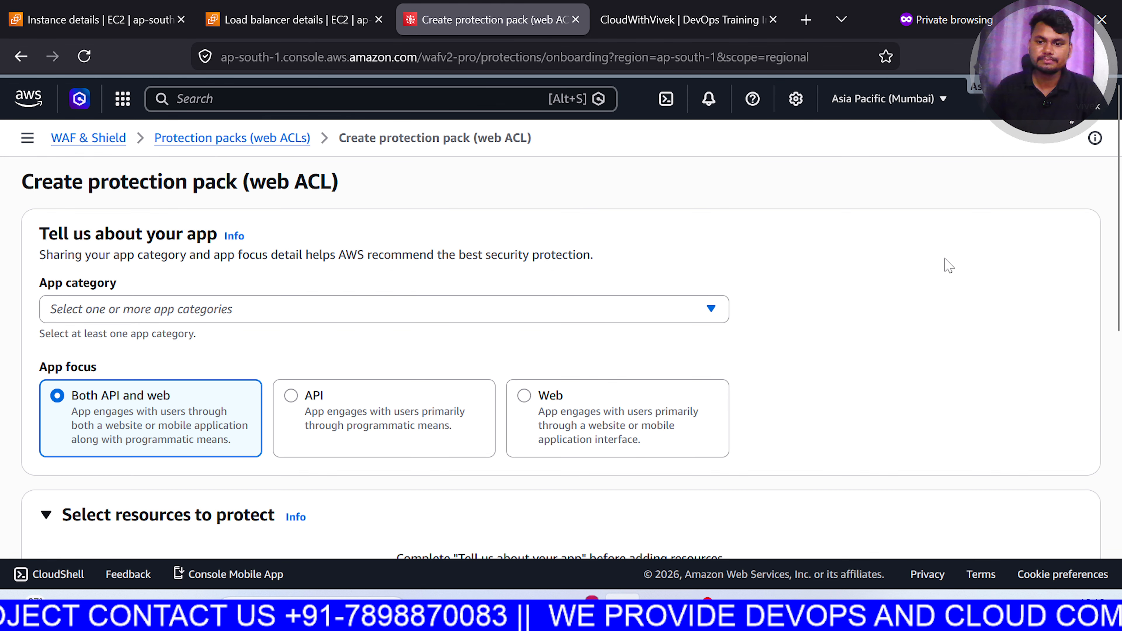
{"action": "left_click", "coordinate": [563, 315]}
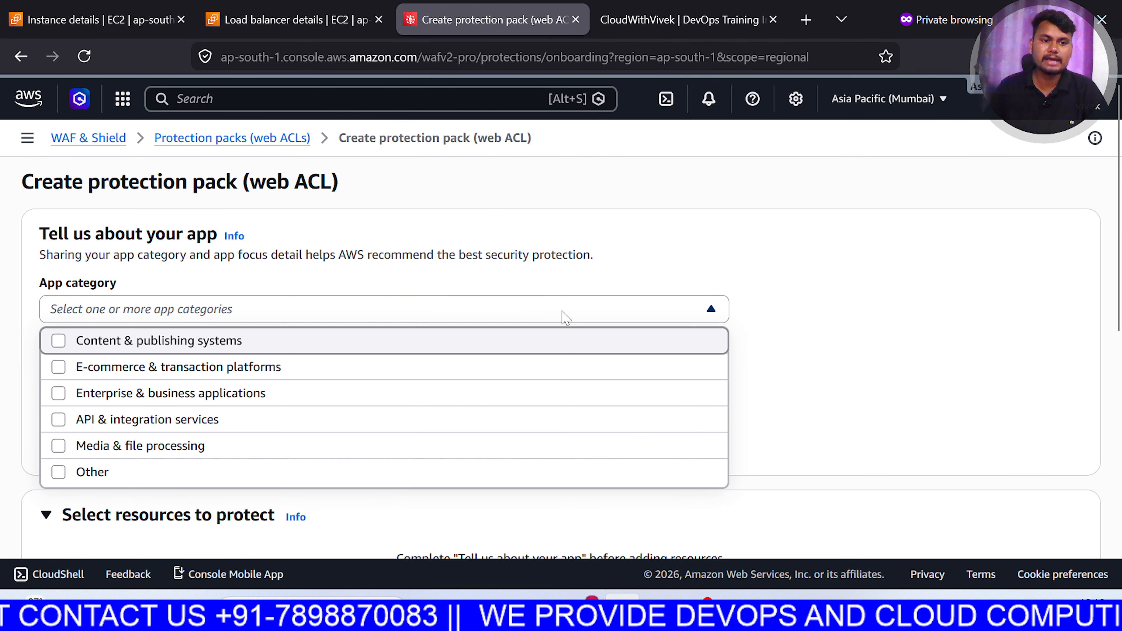
{"action": "left_click", "coordinate": [338, 481]}
{"action": "left_click", "coordinate": [934, 474]}
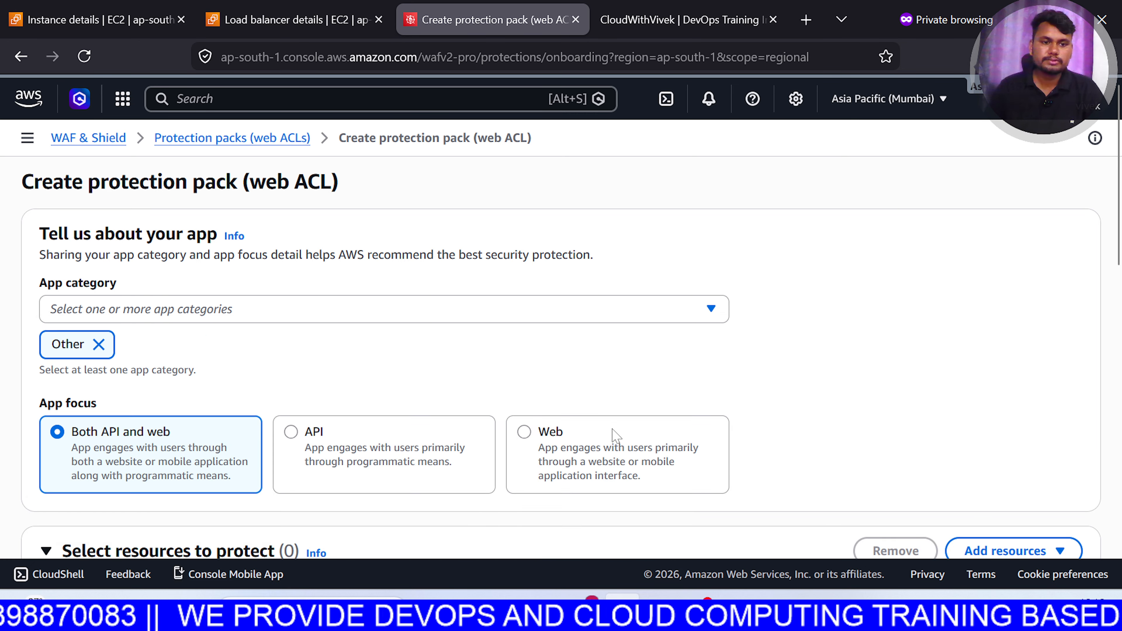
{"action": "scroll", "coordinate": [613, 432], "scroll_direction": "down", "scroll_amount": 4}
{"action": "left_click", "coordinate": [586, 285]}
{"action": "scroll", "coordinate": [585, 290], "scroll_direction": "down", "scroll_amount": 2}
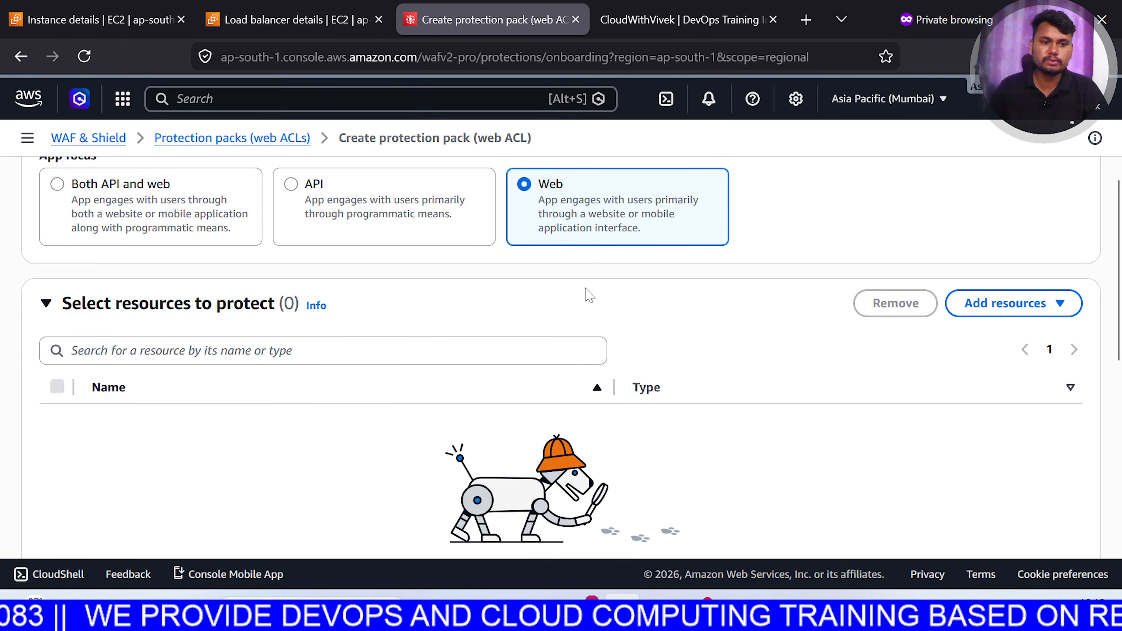
Add the regional Application Load Balancer cwv-alb to the resources to protect and select it in the list
{"action": "left_click", "coordinate": [999, 277]}
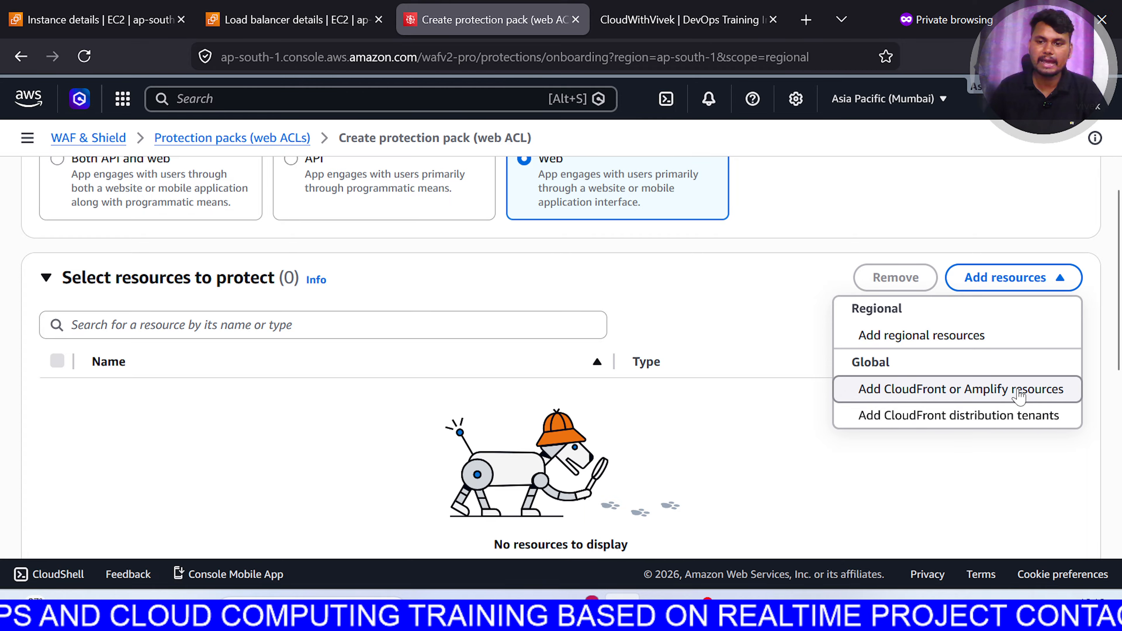
{"action": "left_click", "coordinate": [956, 345]}
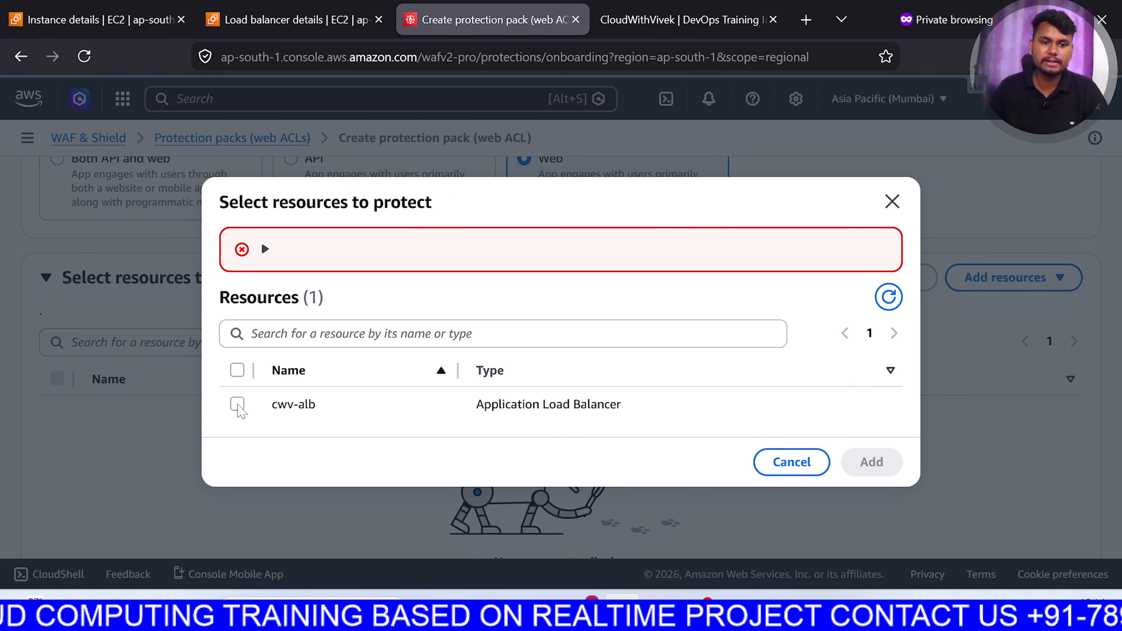
{"action": "left_click", "coordinate": [242, 403]}
{"action": "left_click", "coordinate": [885, 465]}
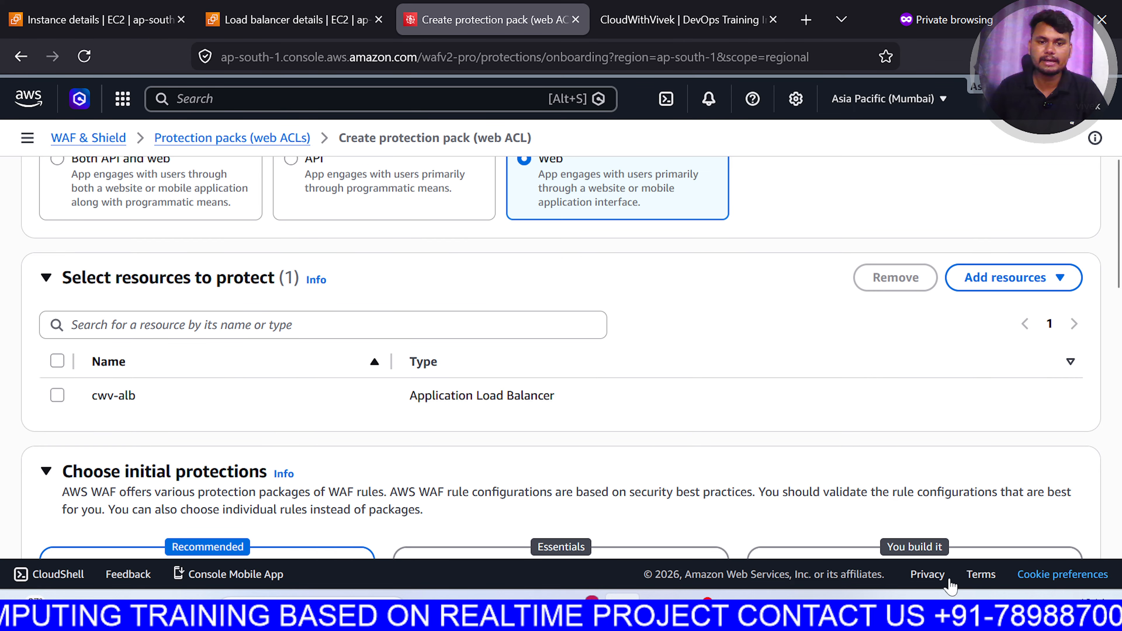
{"action": "scroll", "coordinate": [613, 398], "scroll_direction": "down", "scroll_amount": 2}
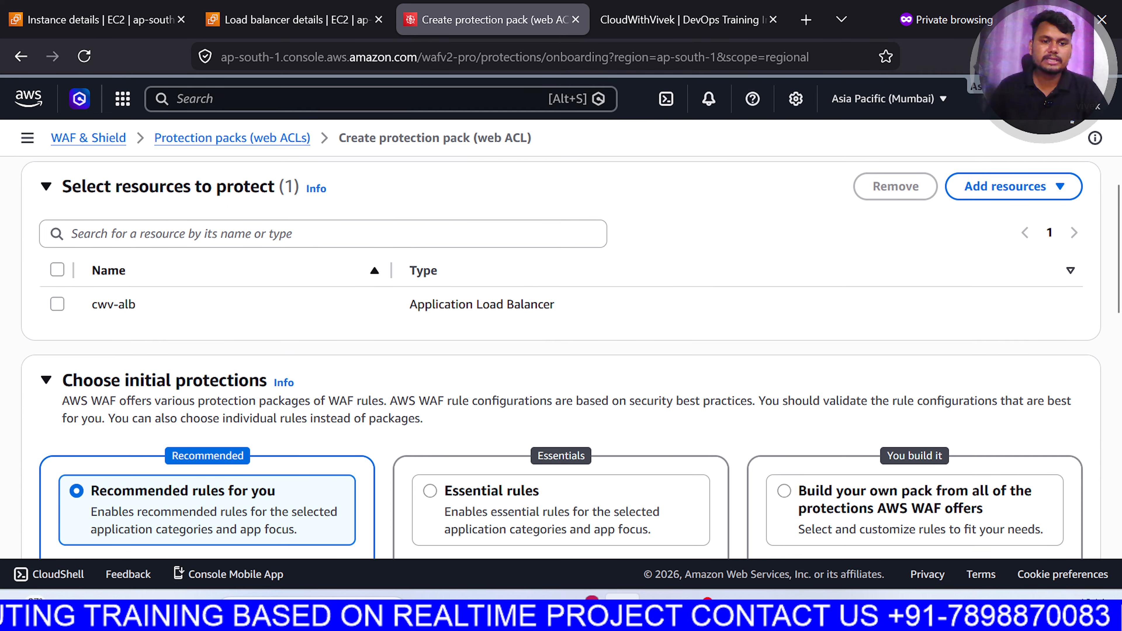
{"action": "left_click", "coordinate": [57, 305]}
Choose to build your own pack for the initial protections and continue with a Custom rule
{"action": "scroll", "coordinate": [688, 381], "scroll_direction": "down", "scroll_amount": 4}
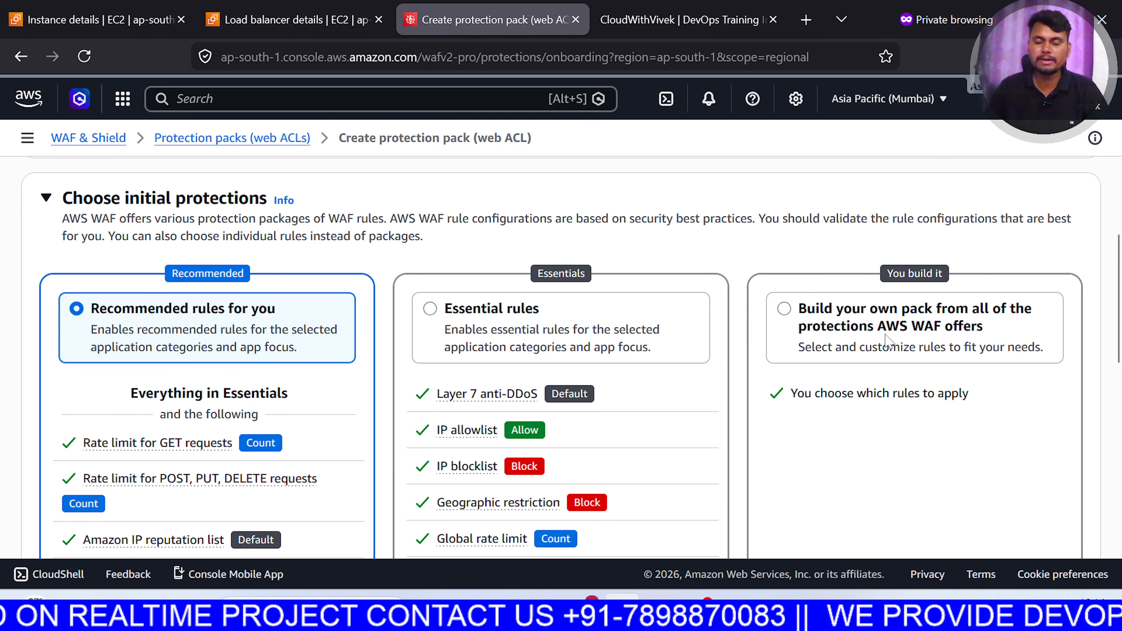
{"action": "left_click", "coordinate": [820, 312]}
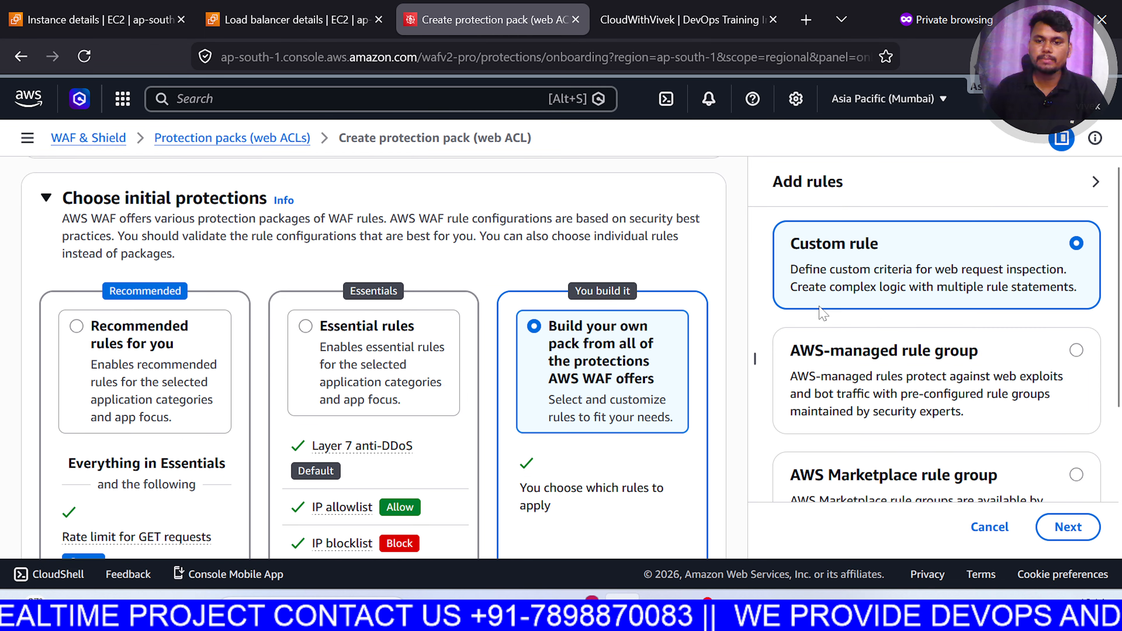
{"action": "scroll", "coordinate": [839, 327], "scroll_direction": "down", "scroll_amount": 4}
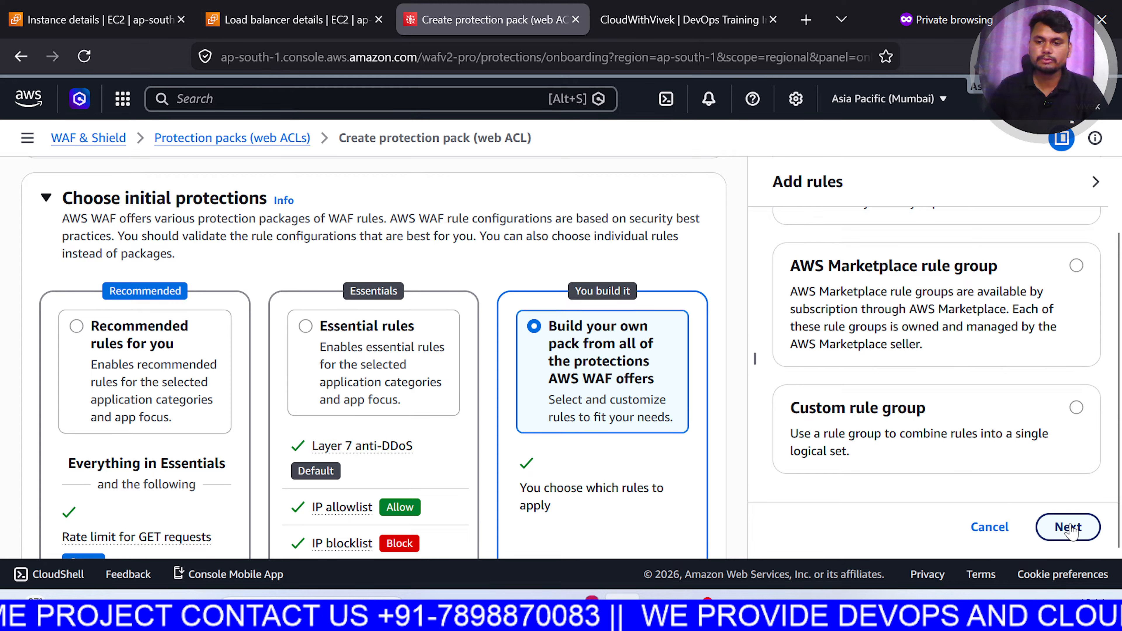
{"action": "scroll", "coordinate": [1048, 497], "scroll_direction": "up", "scroll_amount": 5}
{"action": "scroll", "coordinate": [1031, 466], "scroll_direction": "down", "scroll_amount": 5}
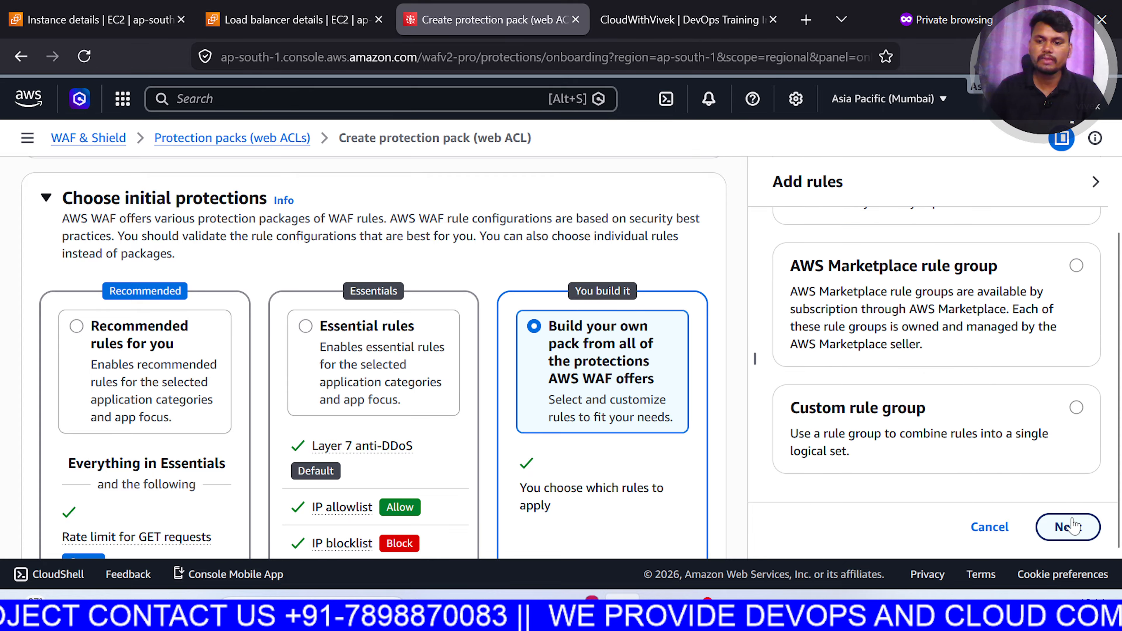
{"action": "left_click", "coordinate": [1065, 527]}
Look over the available custom rule types and continue with the Rate-based rule
{"action": "scroll", "coordinate": [904, 389], "scroll_direction": "up", "scroll_amount": 3}
{"action": "scroll", "coordinate": [904, 389], "scroll_direction": "up", "scroll_amount": 1}
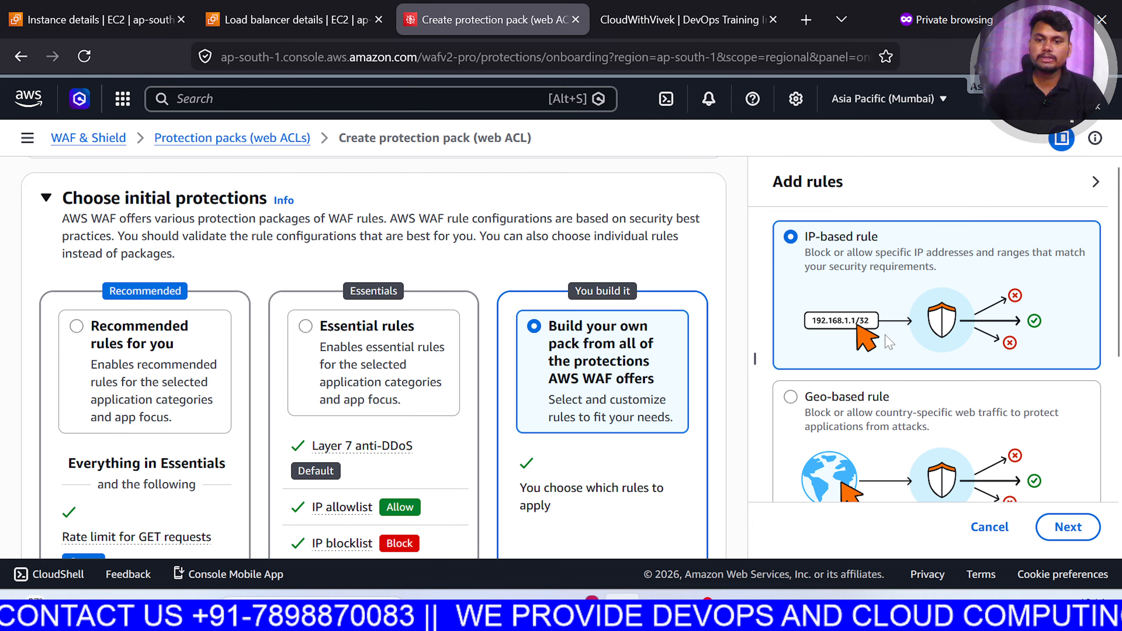
{"action": "scroll", "coordinate": [887, 275], "scroll_direction": "down", "scroll_amount": 2}
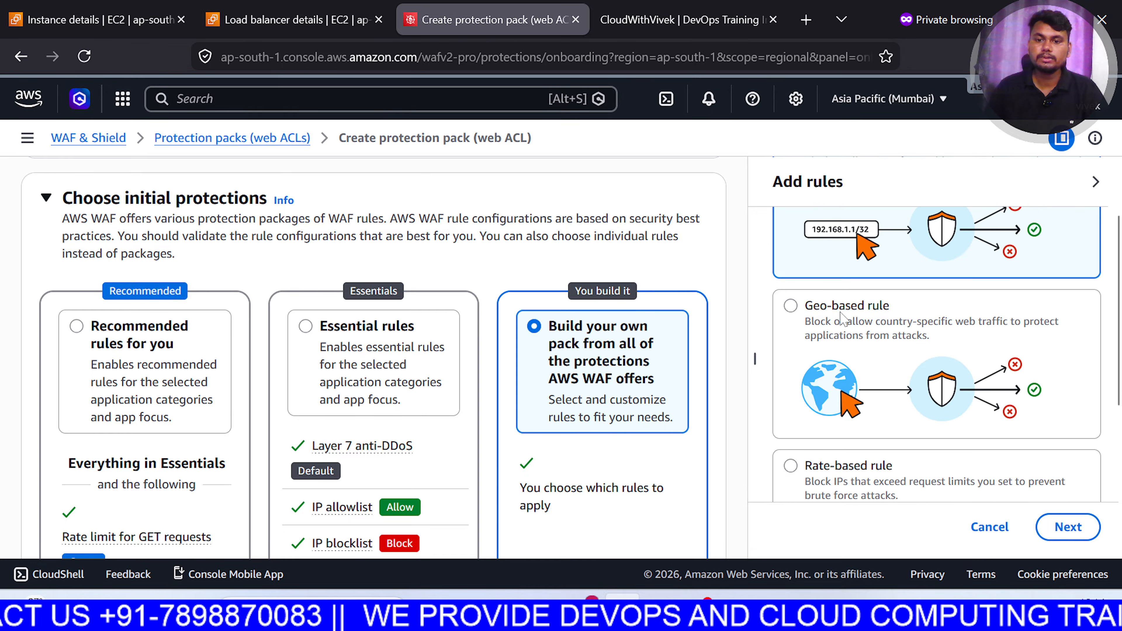
{"action": "scroll", "coordinate": [915, 325], "scroll_direction": "down", "scroll_amount": 5}
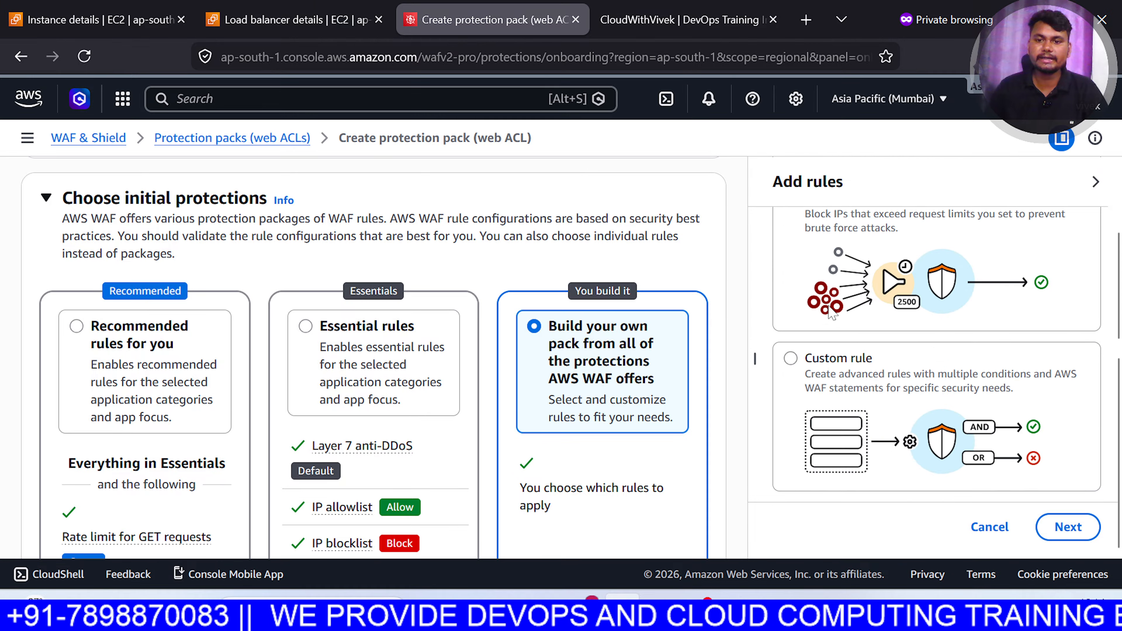
{"action": "scroll", "coordinate": [880, 384], "scroll_direction": "down", "scroll_amount": 3}
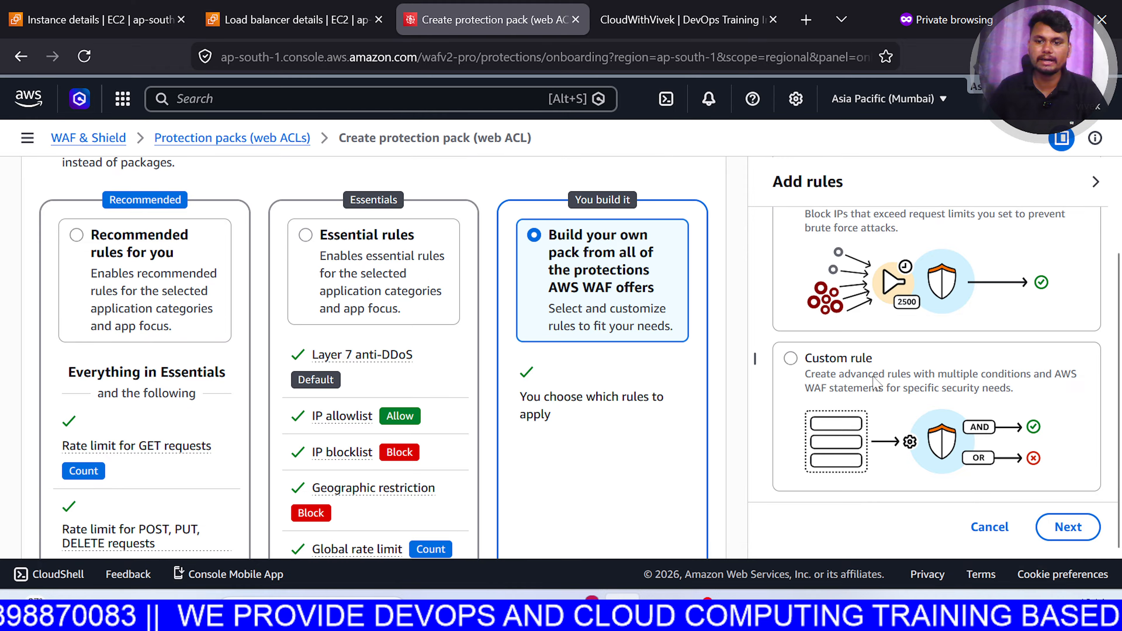
{"action": "scroll", "coordinate": [854, 335], "scroll_direction": "up", "scroll_amount": 2}
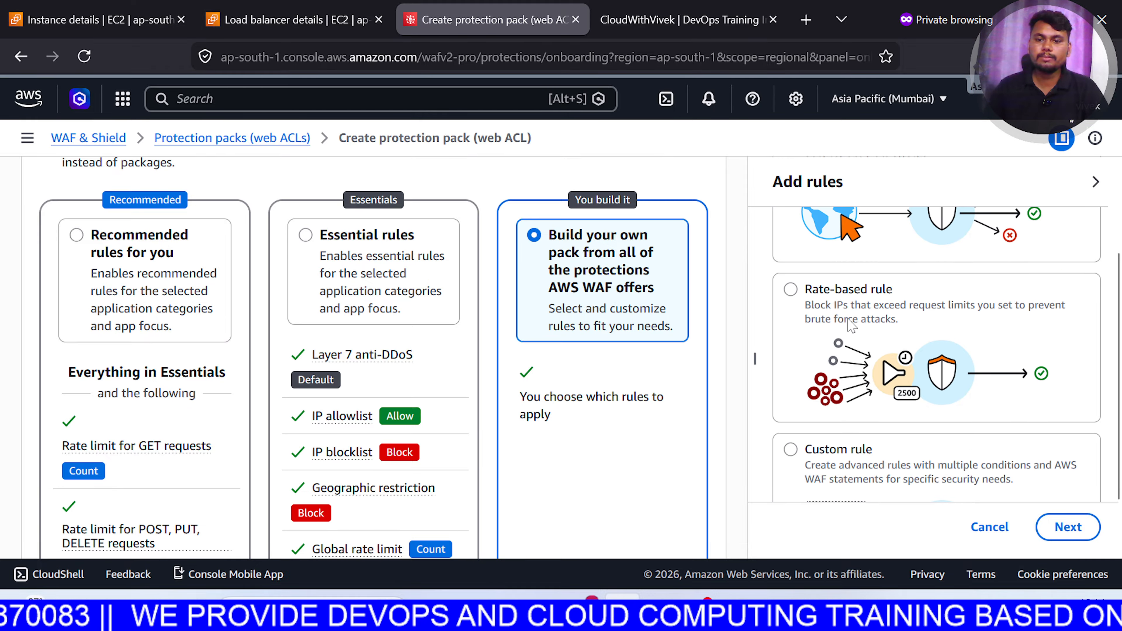
{"action": "left_click", "coordinate": [791, 291]}
{"action": "left_click", "coordinate": [1066, 527]}
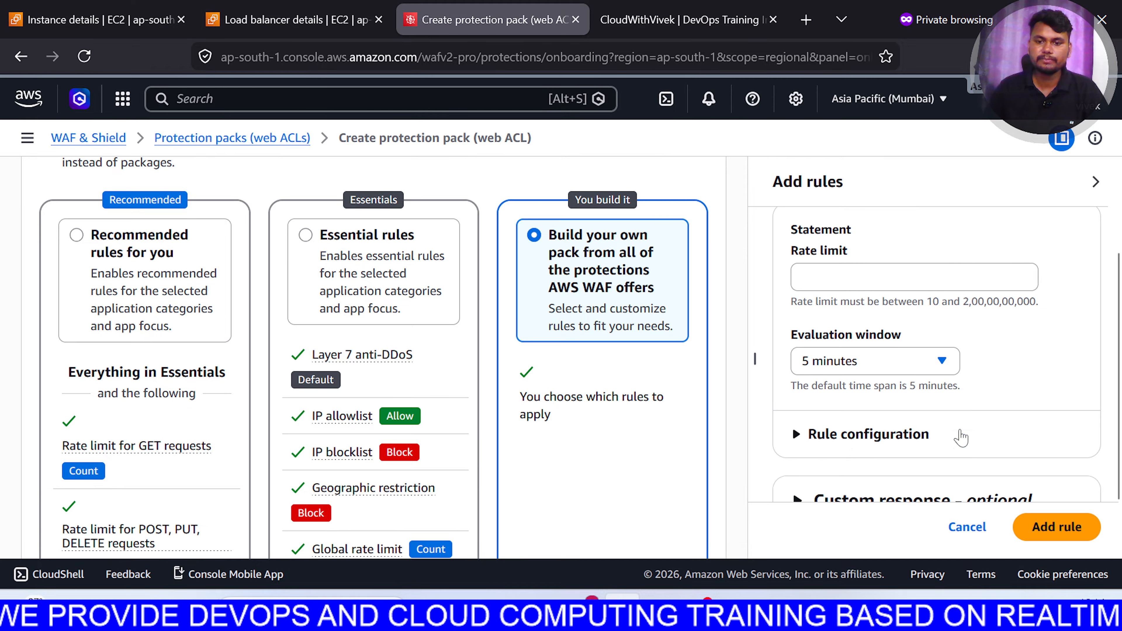
Set the rule's rate limit to 20 and review the request aggregation and inspection scope options in the rule configuration
{"action": "left_click", "coordinate": [859, 277]}
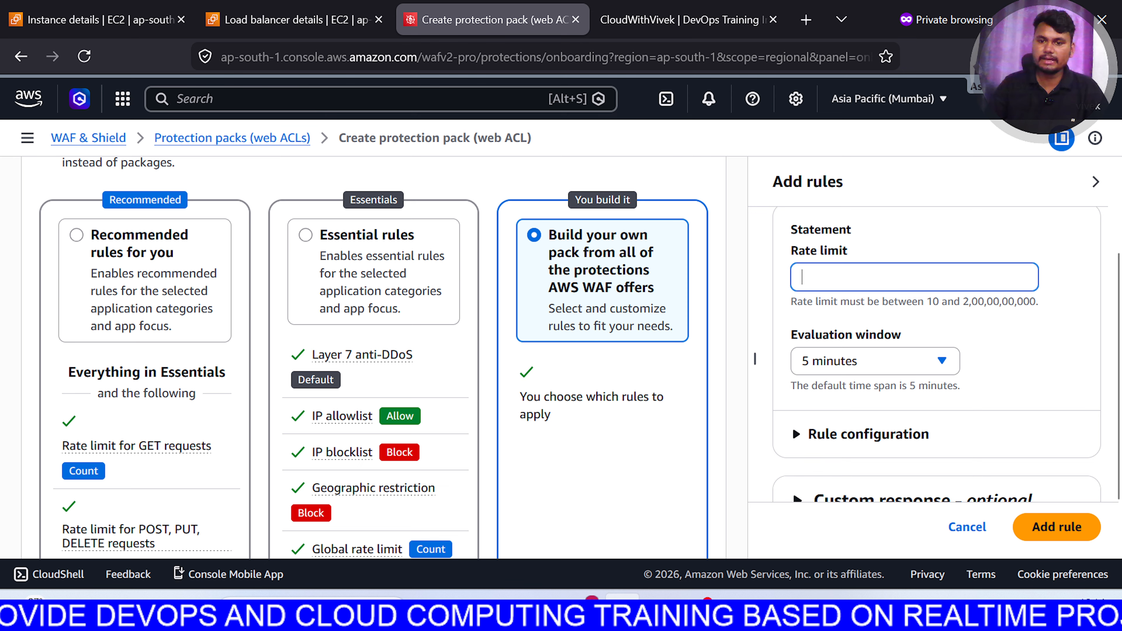
{"action": "type", "text": "20"}
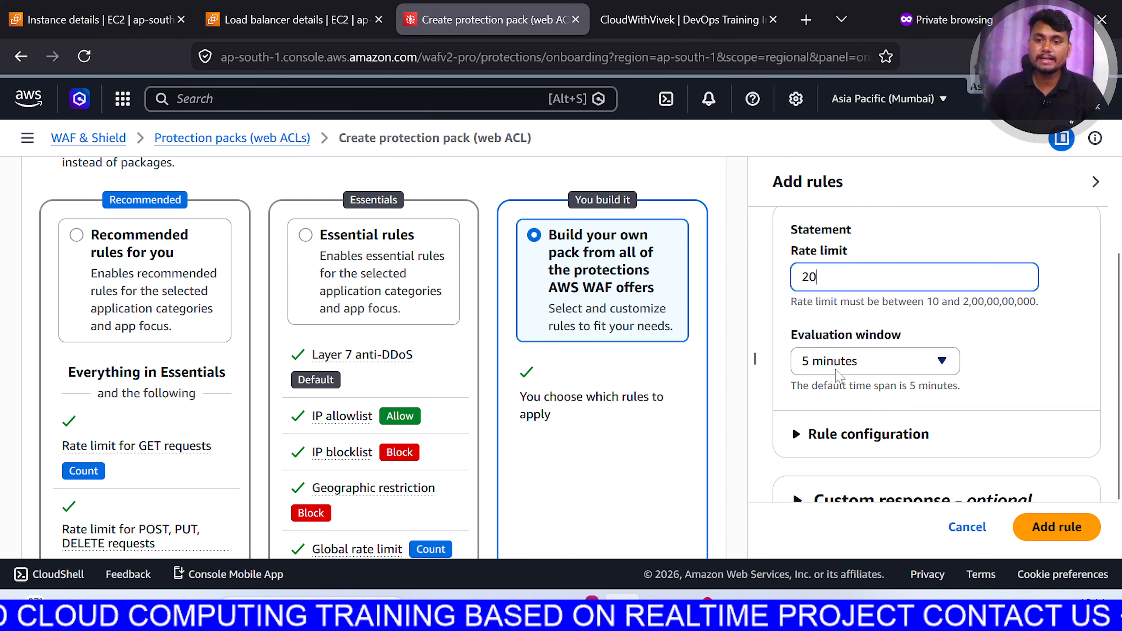
{"action": "scroll", "coordinate": [838, 376], "scroll_direction": "down", "scroll_amount": 2}
{"action": "left_click", "coordinate": [841, 352]}
{"action": "scroll", "coordinate": [844, 354], "scroll_direction": "down", "scroll_amount": 4}
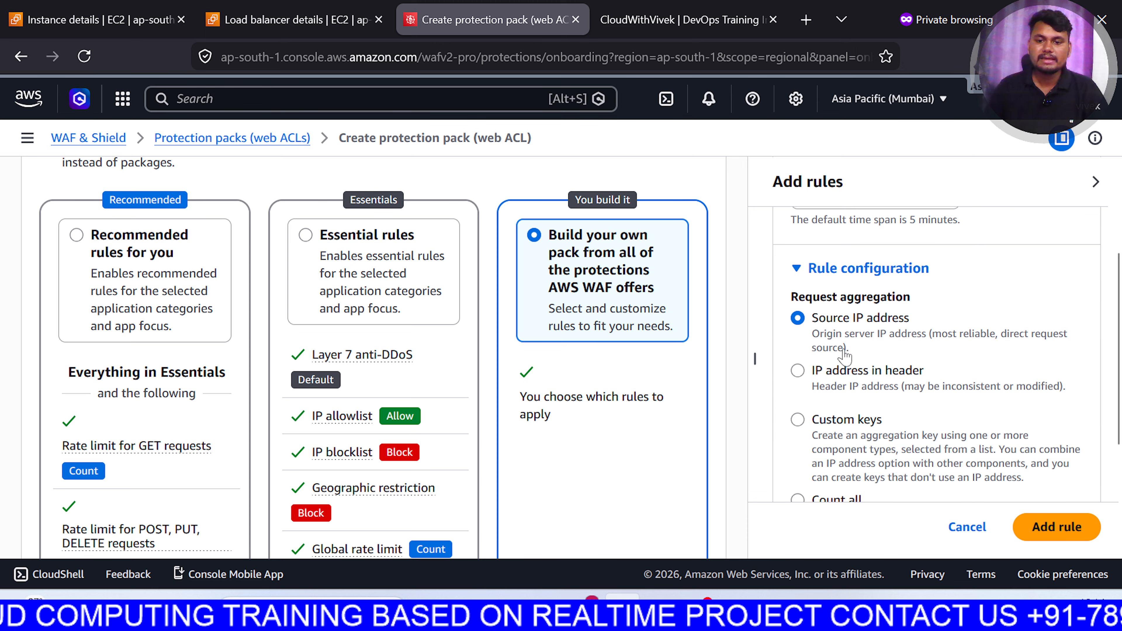
{"action": "scroll", "coordinate": [848, 354], "scroll_direction": "down", "scroll_amount": 4}
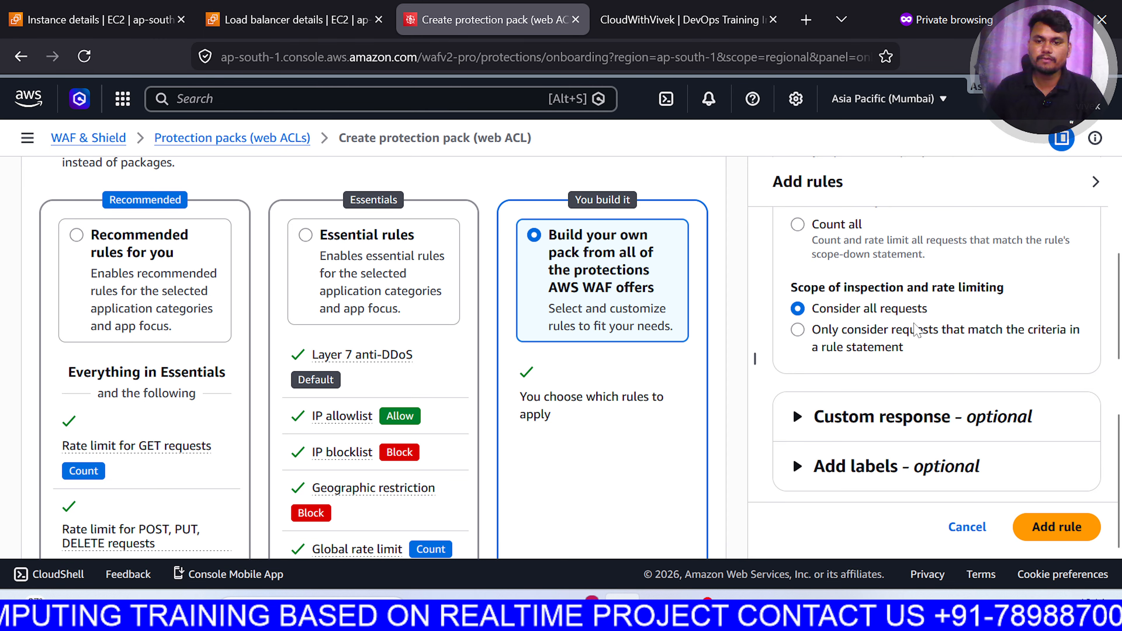
{"action": "scroll", "coordinate": [914, 330], "scroll_direction": "up", "scroll_amount": 4}
{"action": "scroll", "coordinate": [930, 325], "scroll_direction": "down", "scroll_amount": 3}
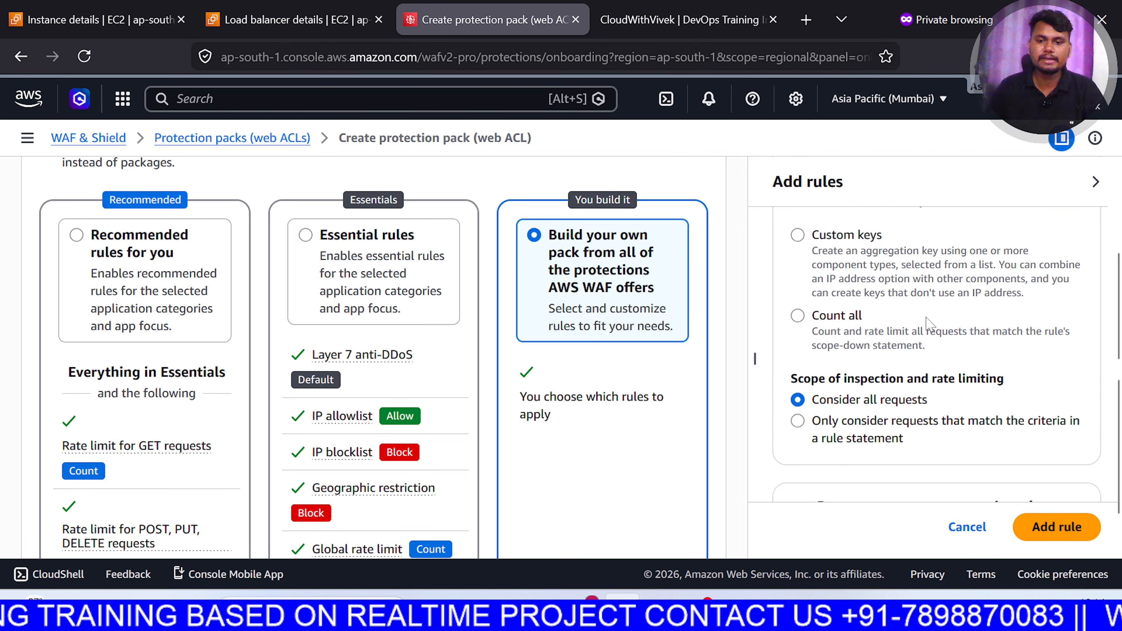
{"action": "scroll", "coordinate": [839, 309], "scroll_direction": "up", "scroll_amount": 5}
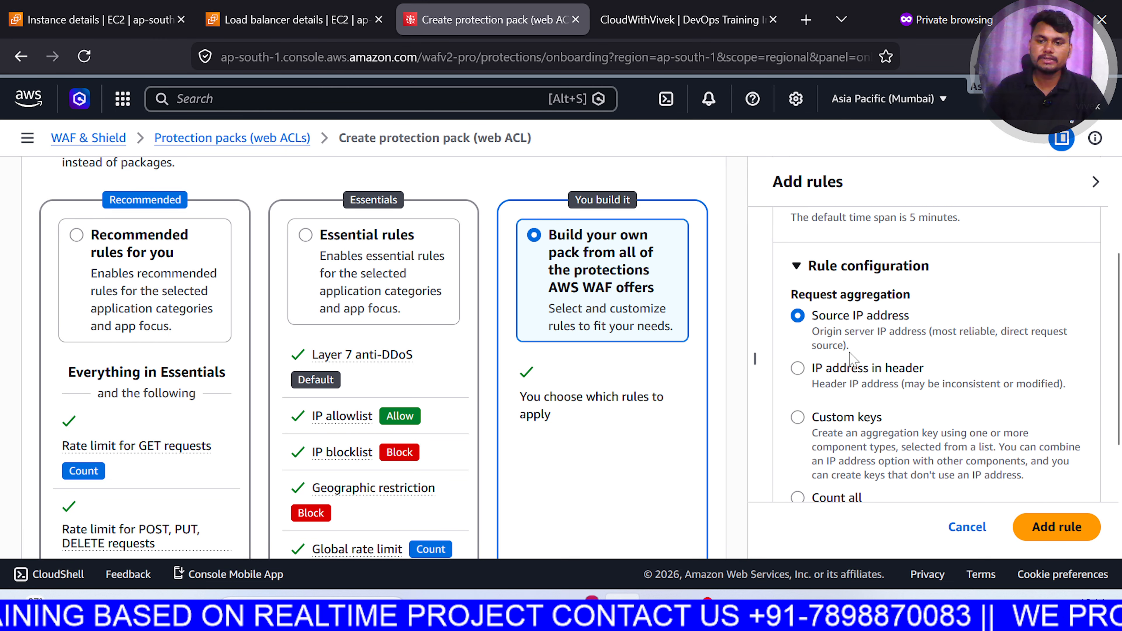
{"action": "scroll", "coordinate": [837, 378], "scroll_direction": "down", "scroll_amount": 2}
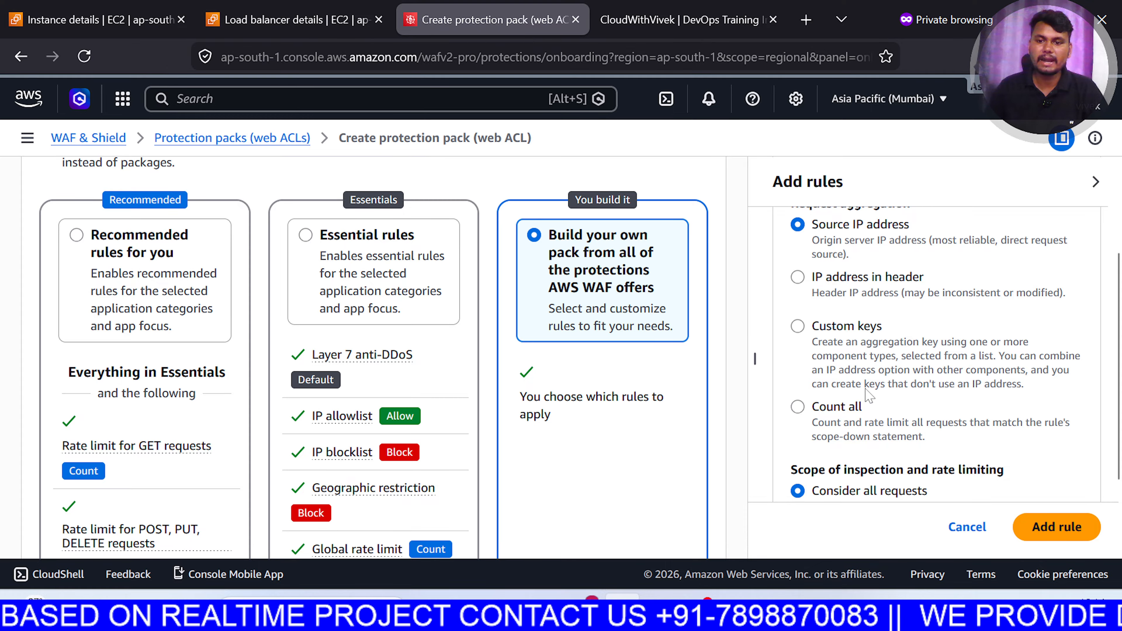
{"action": "scroll", "coordinate": [866, 395], "scroll_direction": "down", "scroll_amount": 4}
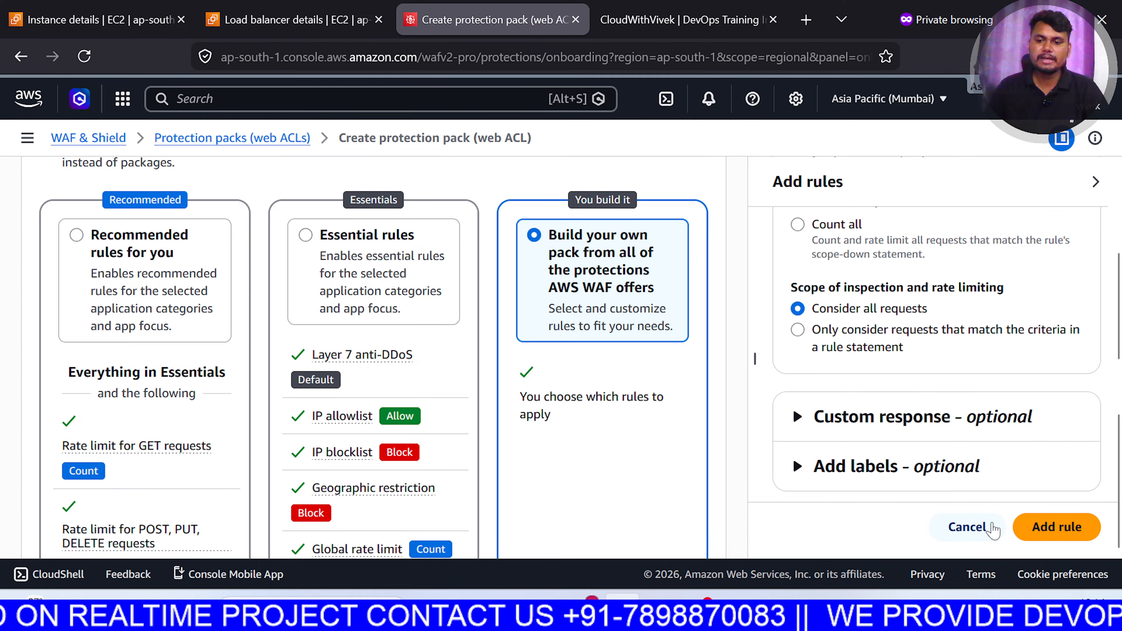
Name the rate-based rule with the owner's first name followed by "-rule" and add it to the protection pack
{"action": "left_click", "coordinate": [1034, 531]}
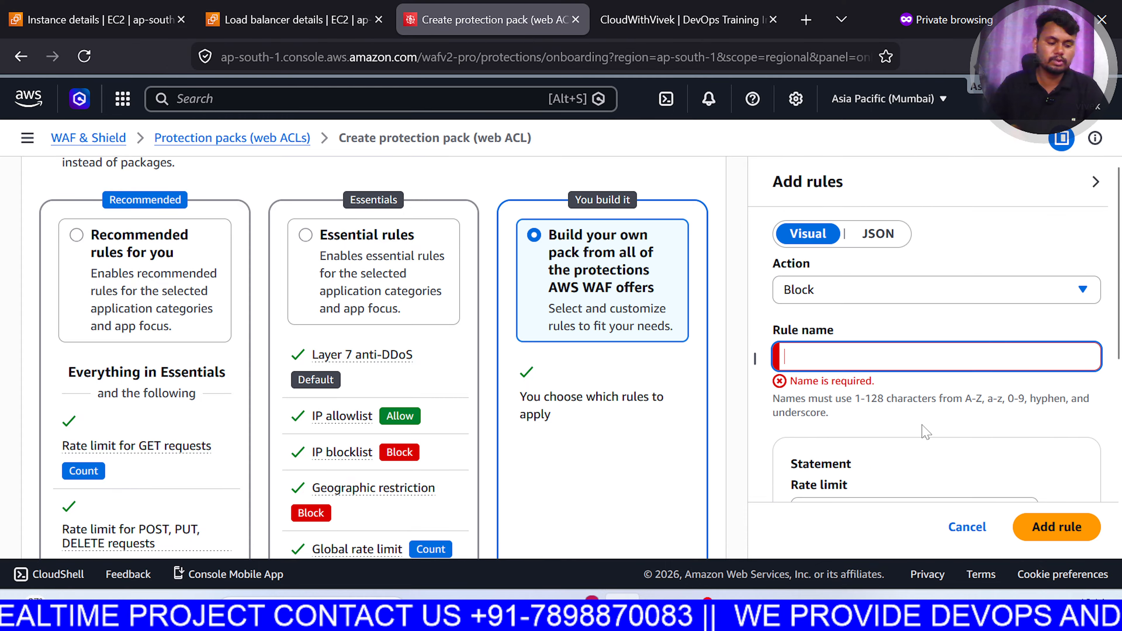
{"action": "type", "text": "vivek-ru"}
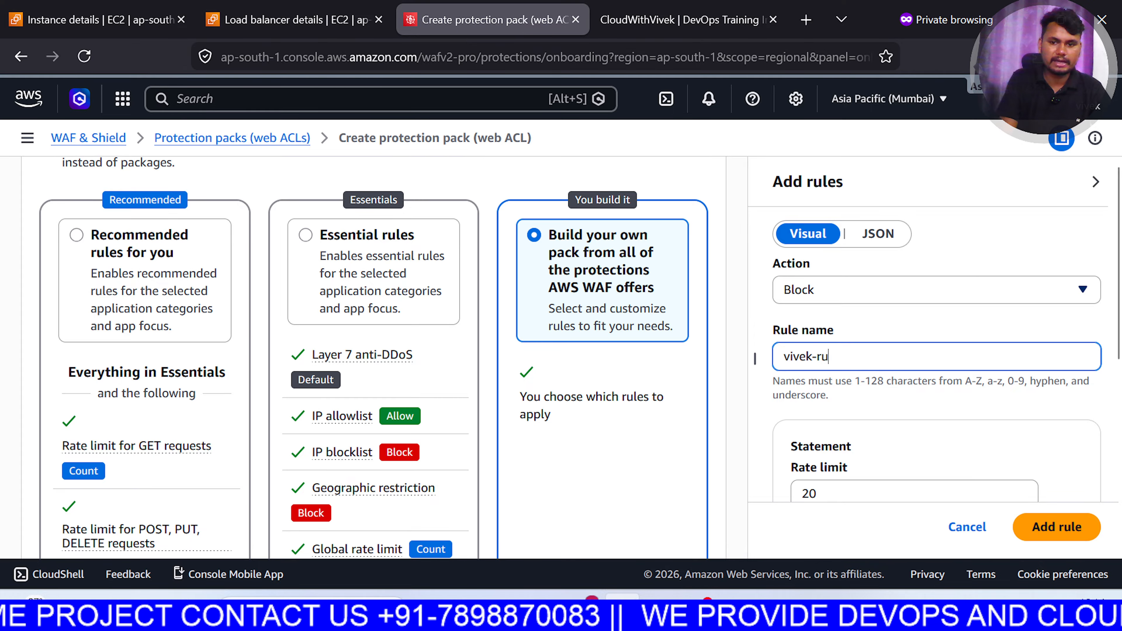
{"action": "type", "text": "le"}
{"action": "scroll", "coordinate": [961, 505], "scroll_direction": "down", "scroll_amount": 10}
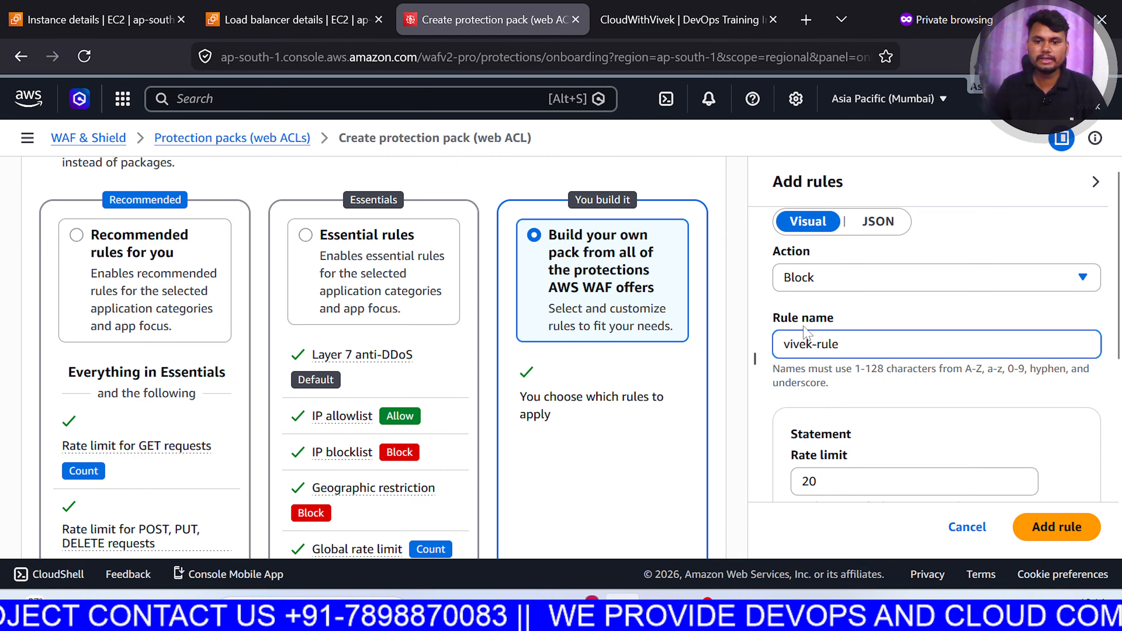
{"action": "left_click", "coordinate": [1057, 526]}
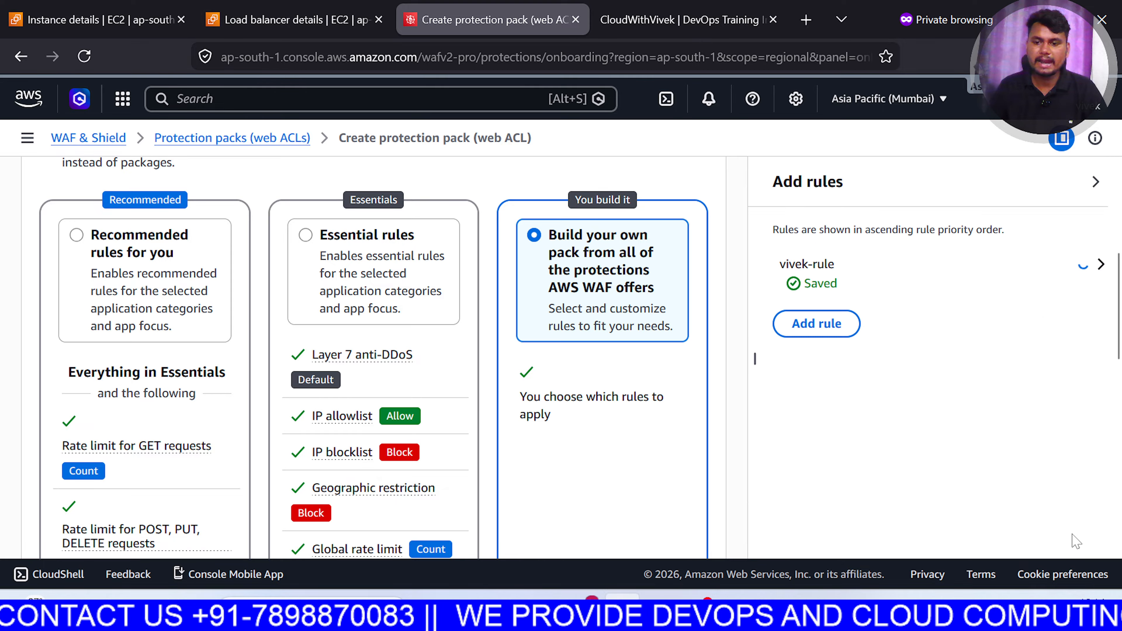
Name the protection pack "my-acl", leave the description empty, and create the protection pack
{"action": "scroll", "coordinate": [669, 426], "scroll_direction": "down", "scroll_amount": 5}
{"action": "scroll", "coordinate": [669, 427], "scroll_direction": "down", "scroll_amount": 10}
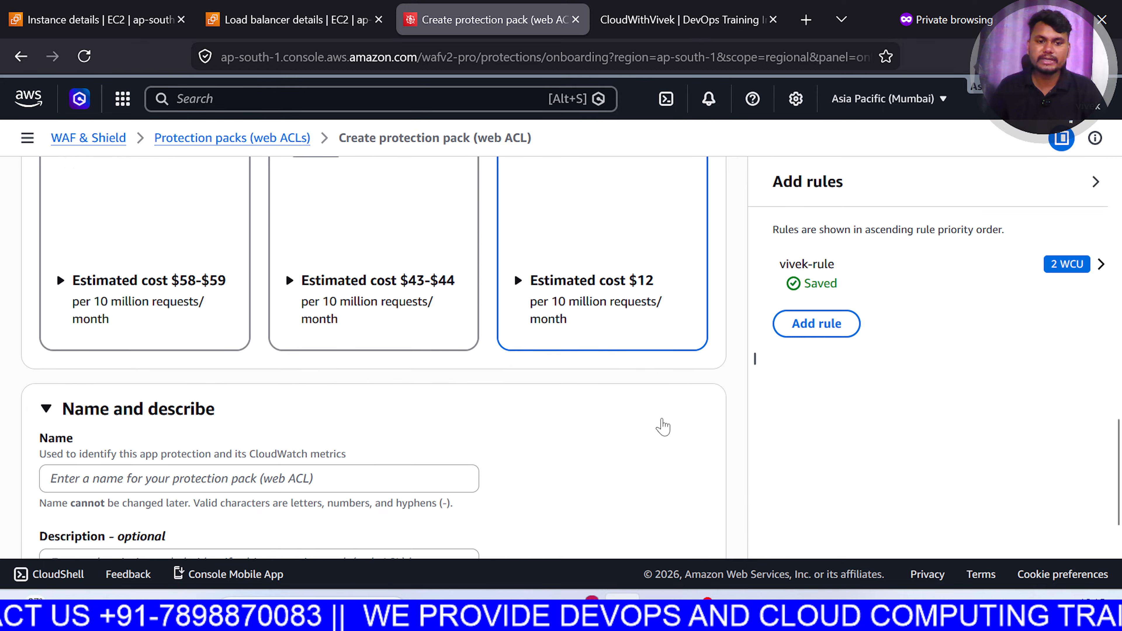
{"action": "scroll", "coordinate": [270, 290], "scroll_direction": "up", "scroll_amount": 2}
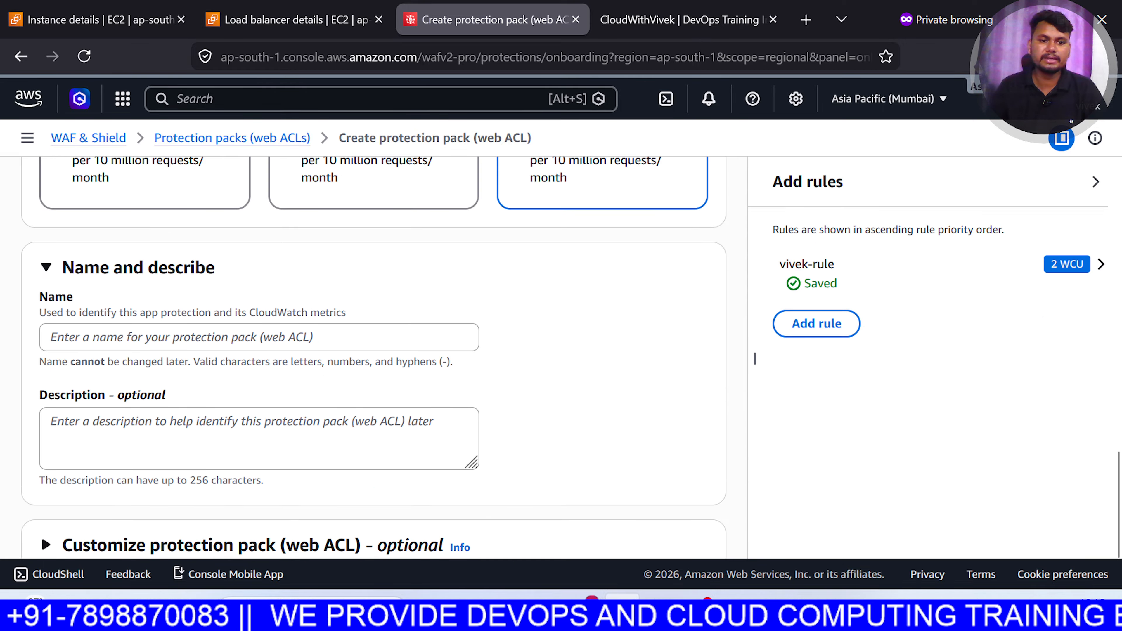
{"action": "left_click", "coordinate": [270, 337]}
{"action": "type", "text": "my"}
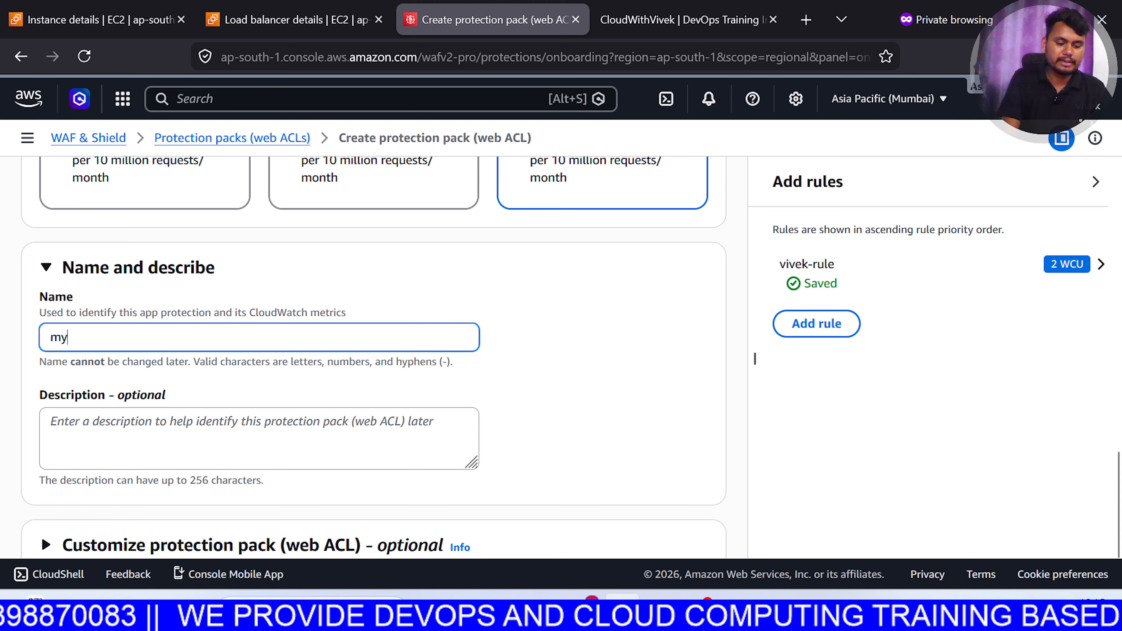
{"action": "type", "text": "-acl"}
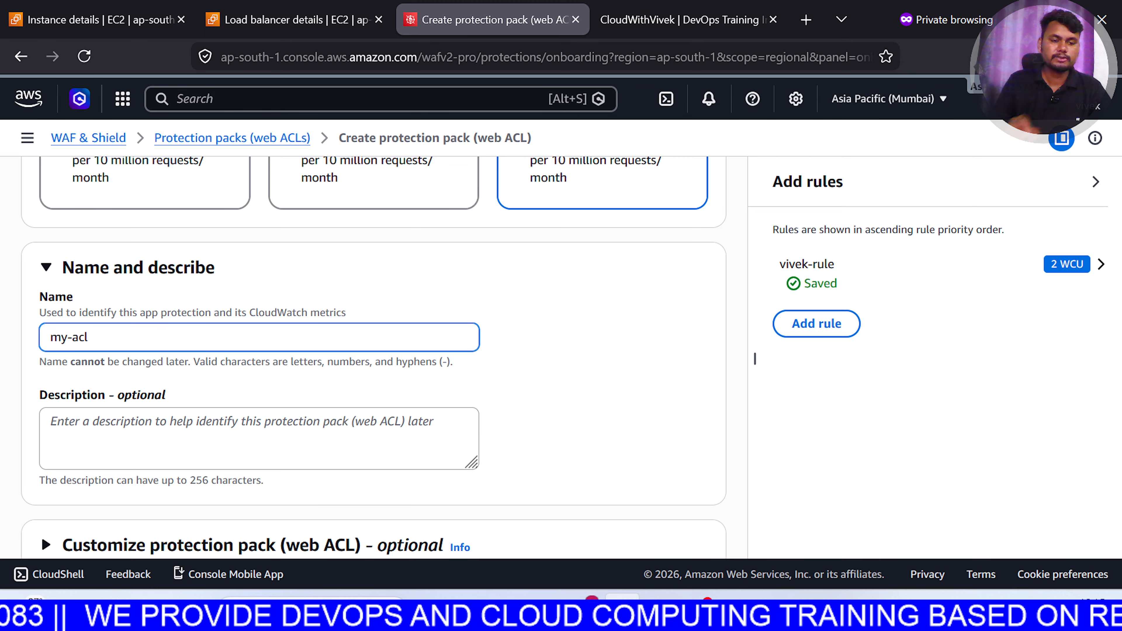
{"action": "scroll", "coordinate": [756, 359], "scroll_direction": "down", "scroll_amount": 2}
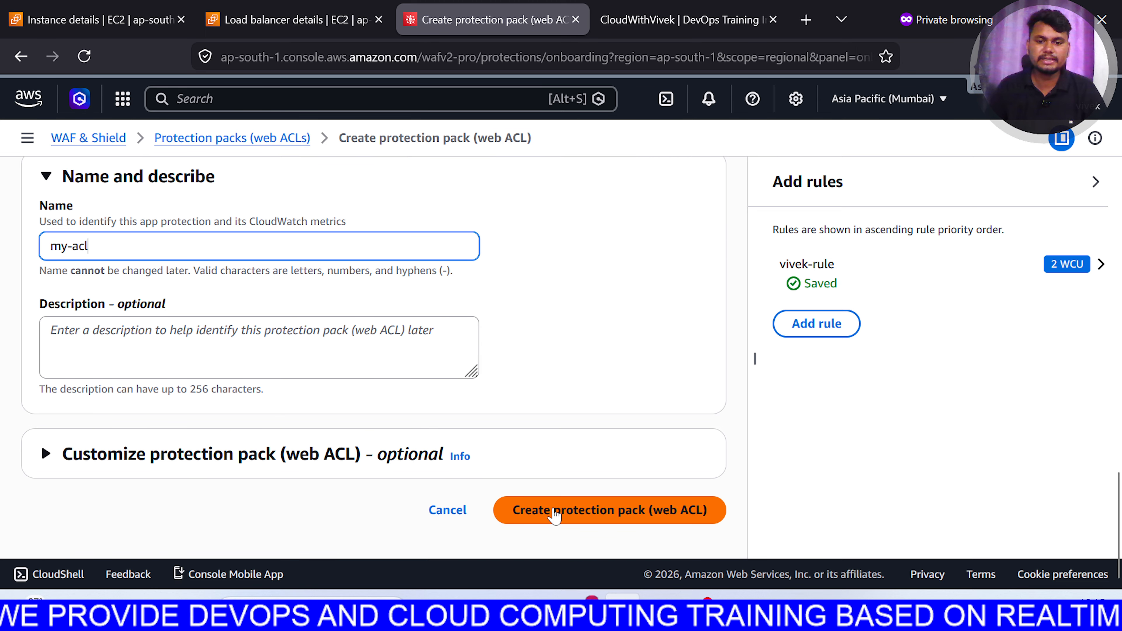
{"action": "left_click", "coordinate": [545, 510]}
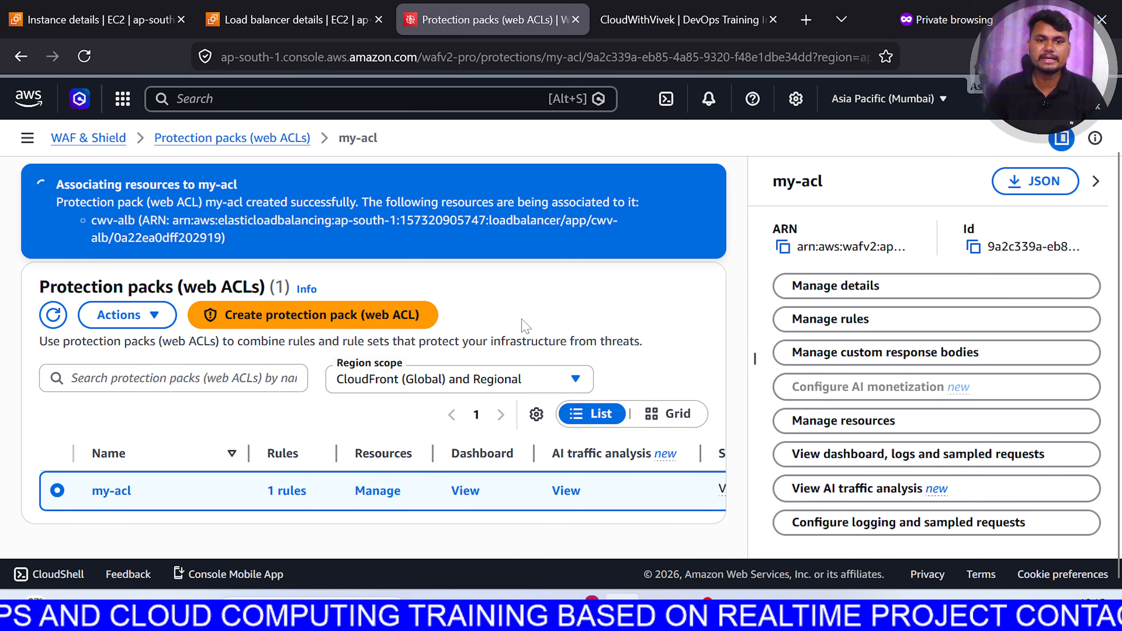
View the website served by the load balancer, and check the resource association status of my-acl on the protection packs page
{"action": "left_click", "coordinate": [636, 20]}
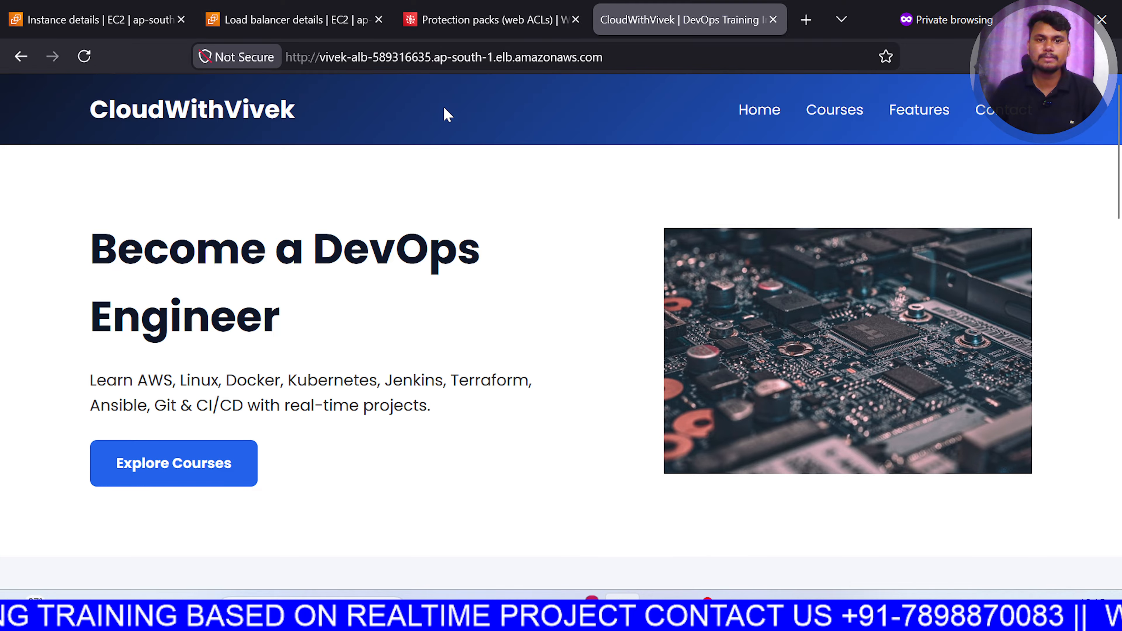
{"action": "left_click", "coordinate": [442, 20]}
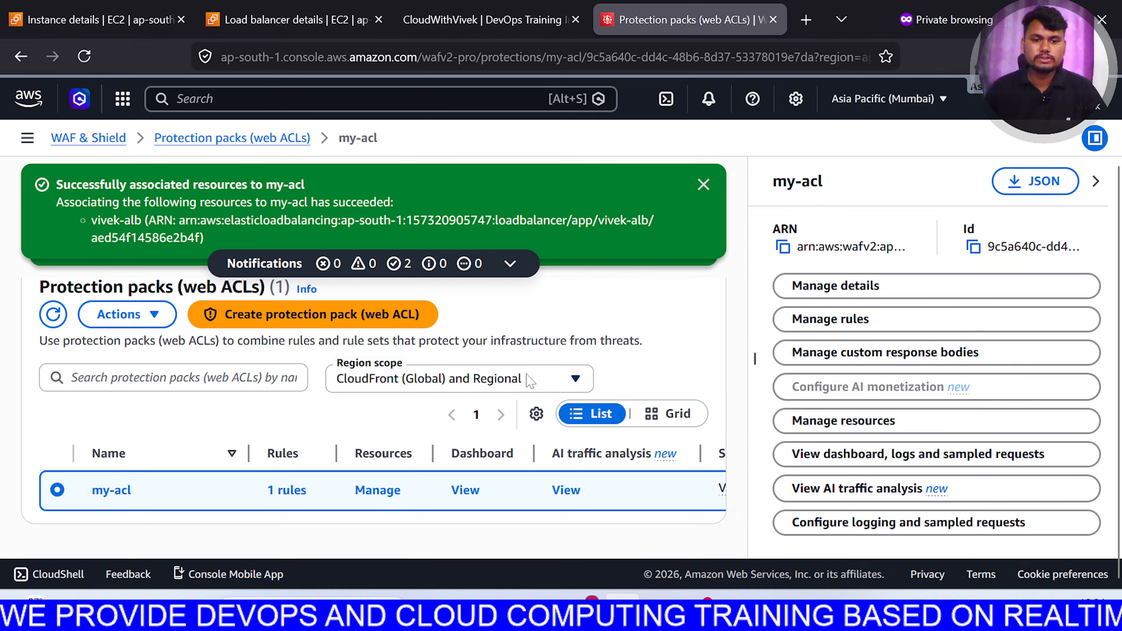
{"action": "scroll", "coordinate": [497, 170], "scroll_direction": "up", "scroll_amount": 3}
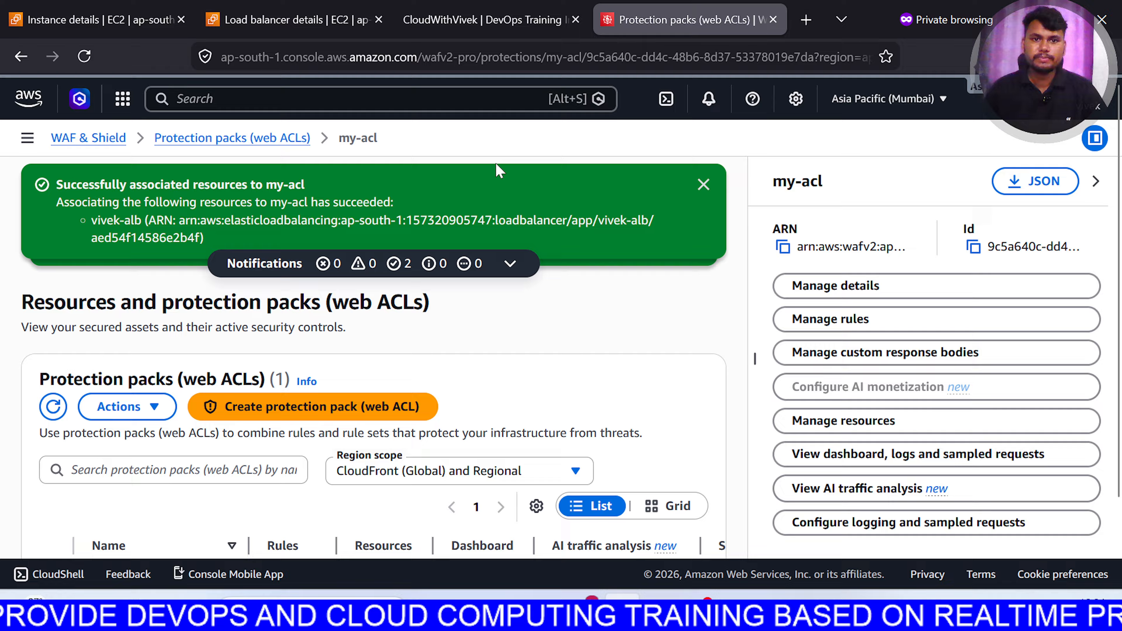
Reload the load-balanced website repeatedly in quick succession to exceed the rate limit of 20 and test the blocking rule
{"action": "left_click", "coordinate": [479, 20]}
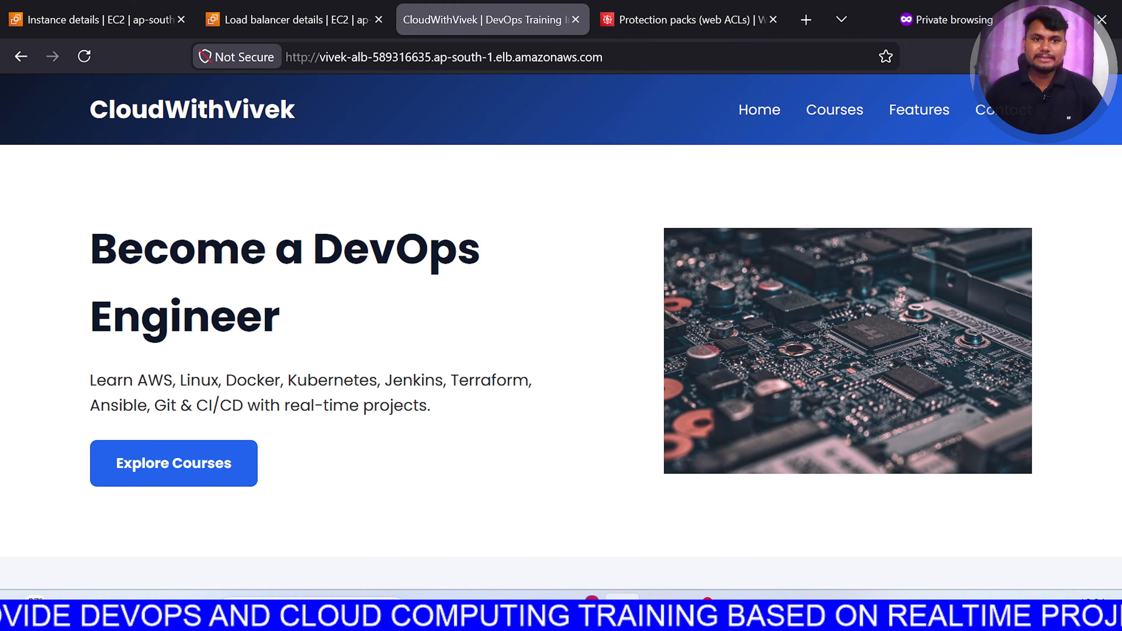
{"action": "left_click", "coordinate": [75, 68]}
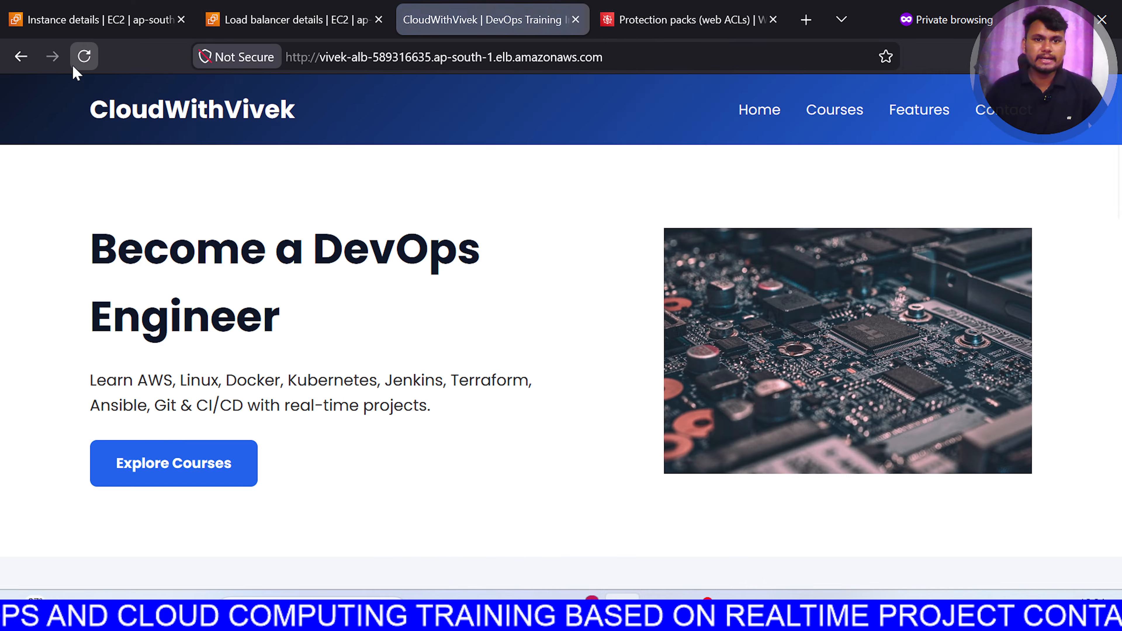
{"action": "left_click", "coordinate": [75, 68]}
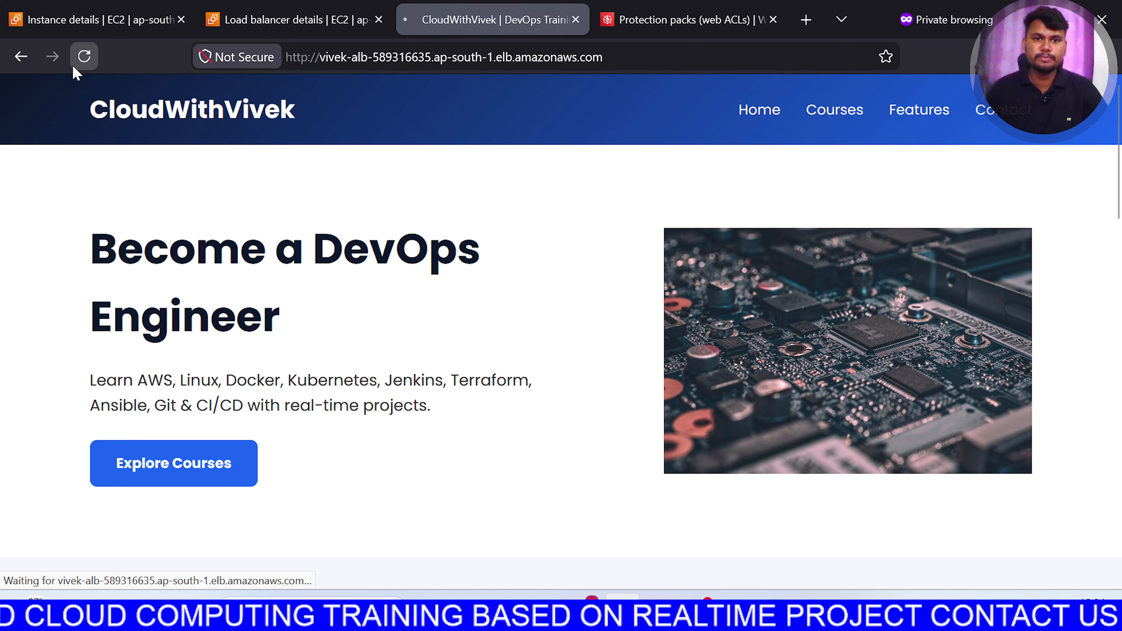
{"action": "left_click", "coordinate": [74, 68]}
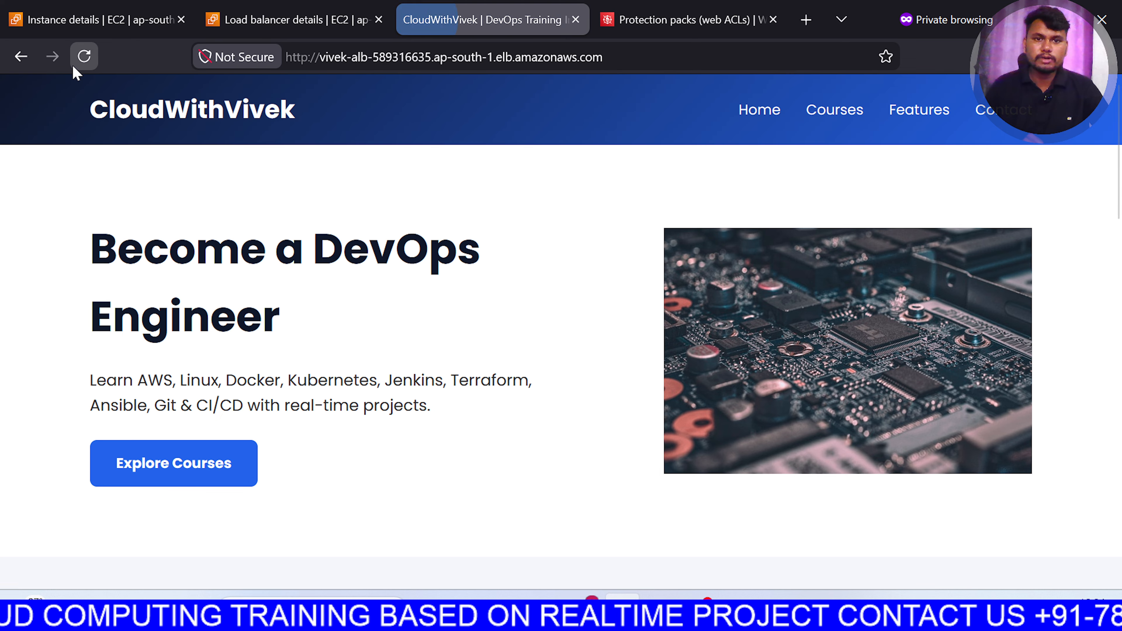
{"action": "left_click", "coordinate": [75, 68]}
{"action": "left_click", "coordinate": [74, 68]}
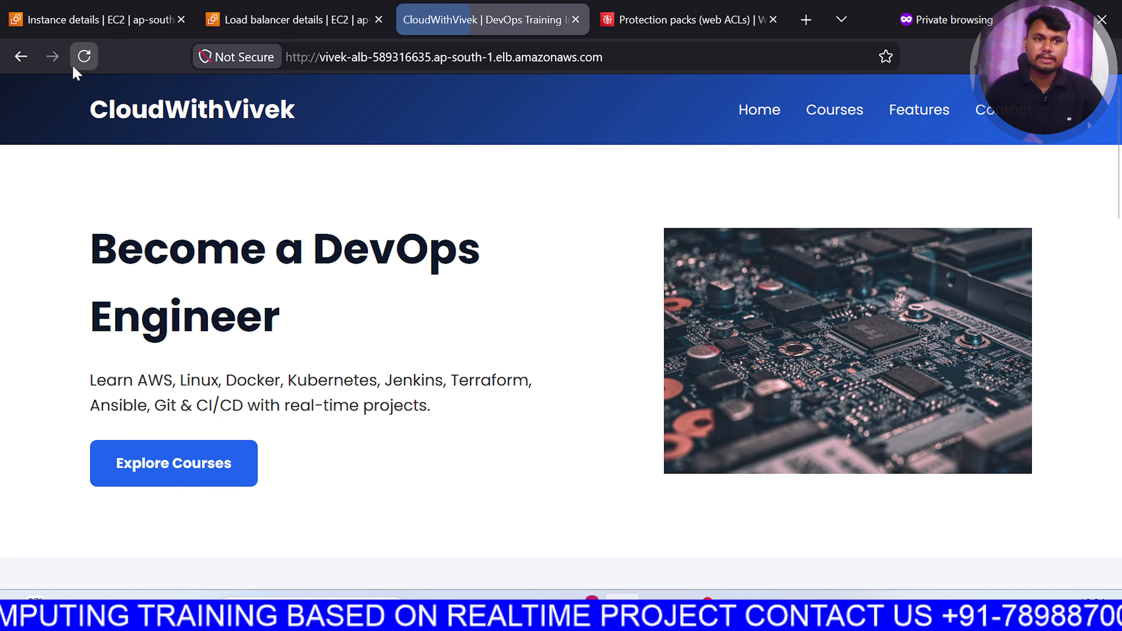
{"action": "left_click", "coordinate": [74, 68]}
{"action": "left_click", "coordinate": [75, 67]}
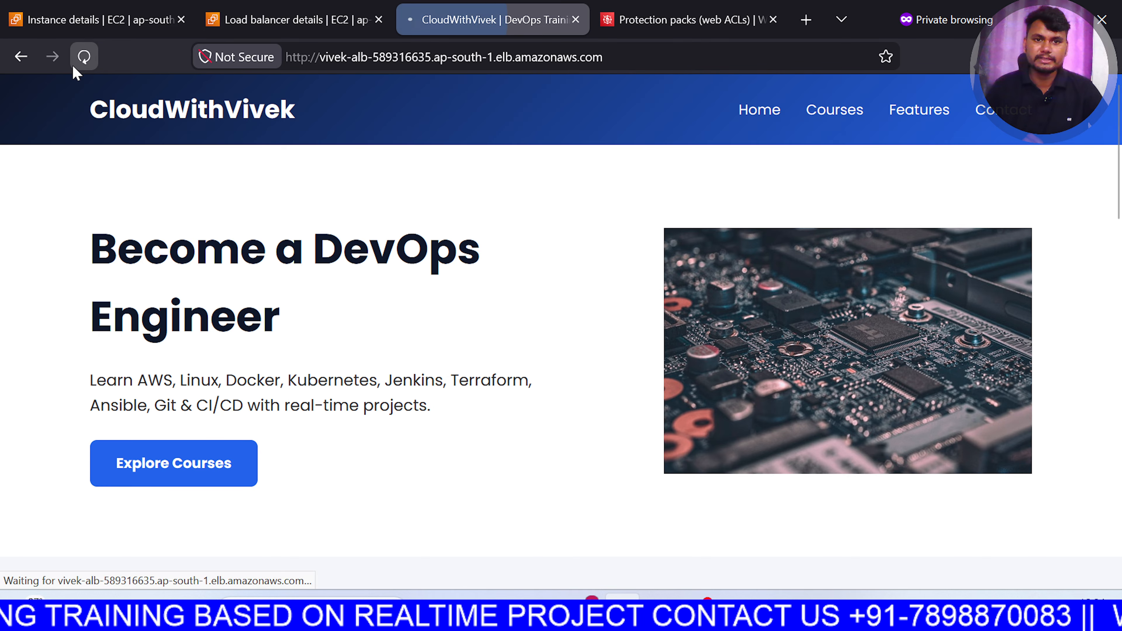
{"action": "left_click", "coordinate": [75, 68]}
{"action": "left_click", "coordinate": [74, 68]}
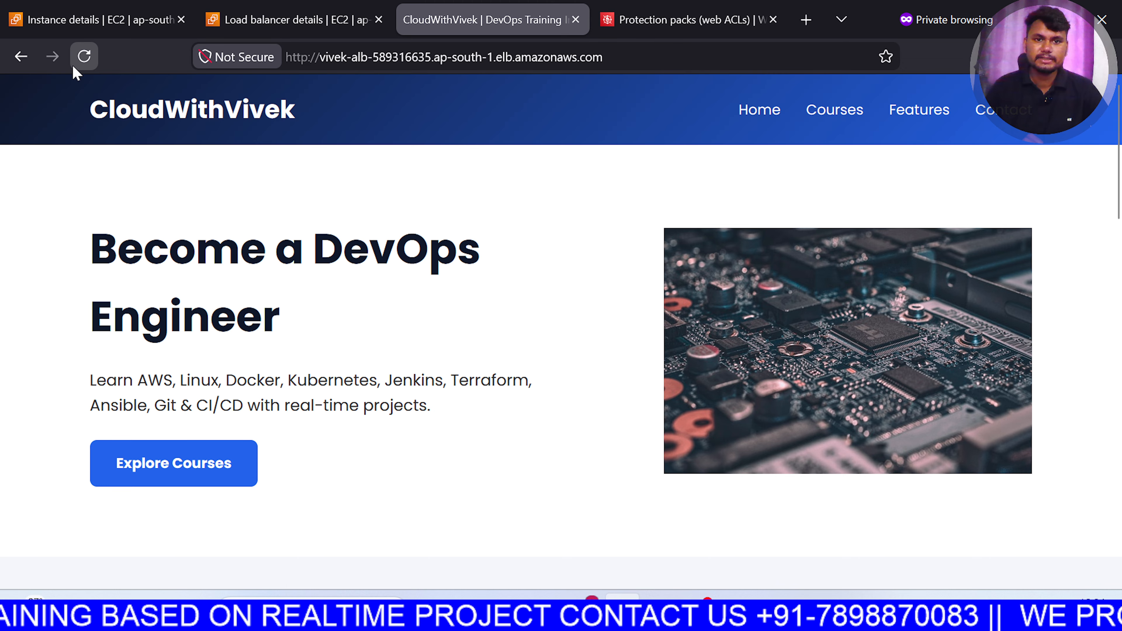
{"action": "left_click", "coordinate": [74, 67]}
{"action": "left_click", "coordinate": [75, 67]}
{"action": "left_click", "coordinate": [75, 67]}
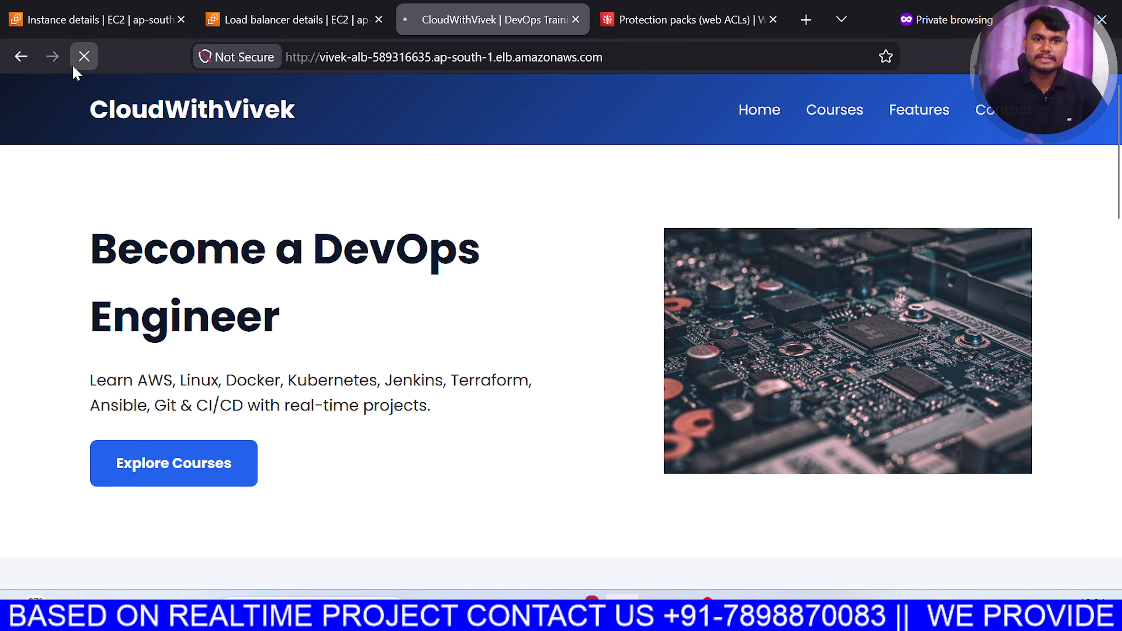
{"action": "left_click", "coordinate": [74, 67]}
{"action": "left_click", "coordinate": [75, 68]}
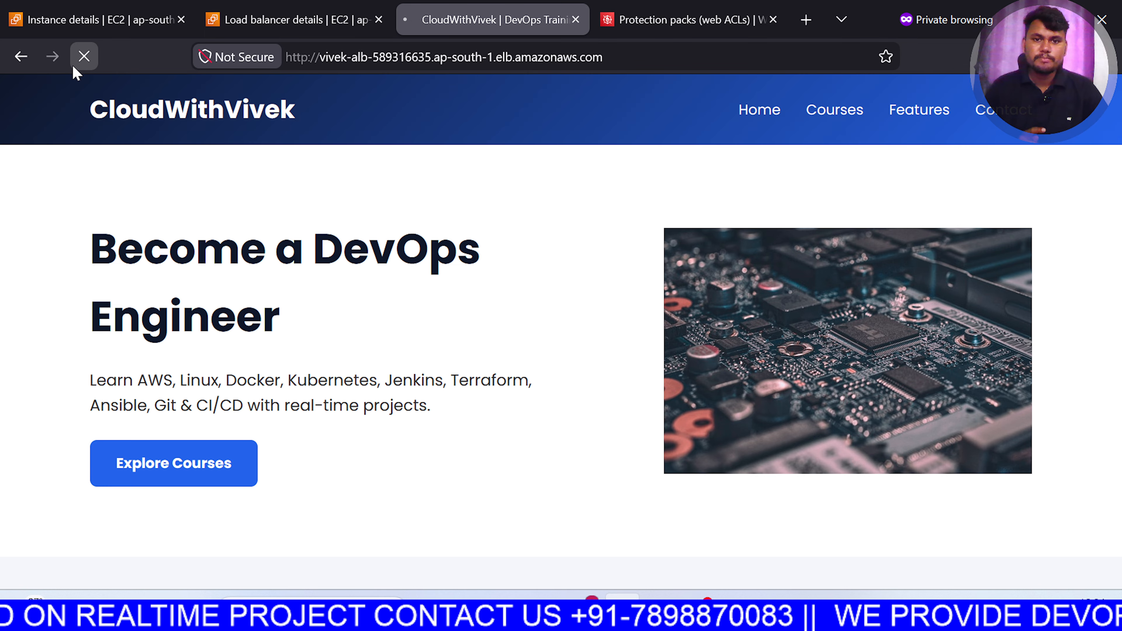
{"action": "left_click", "coordinate": [75, 68]}
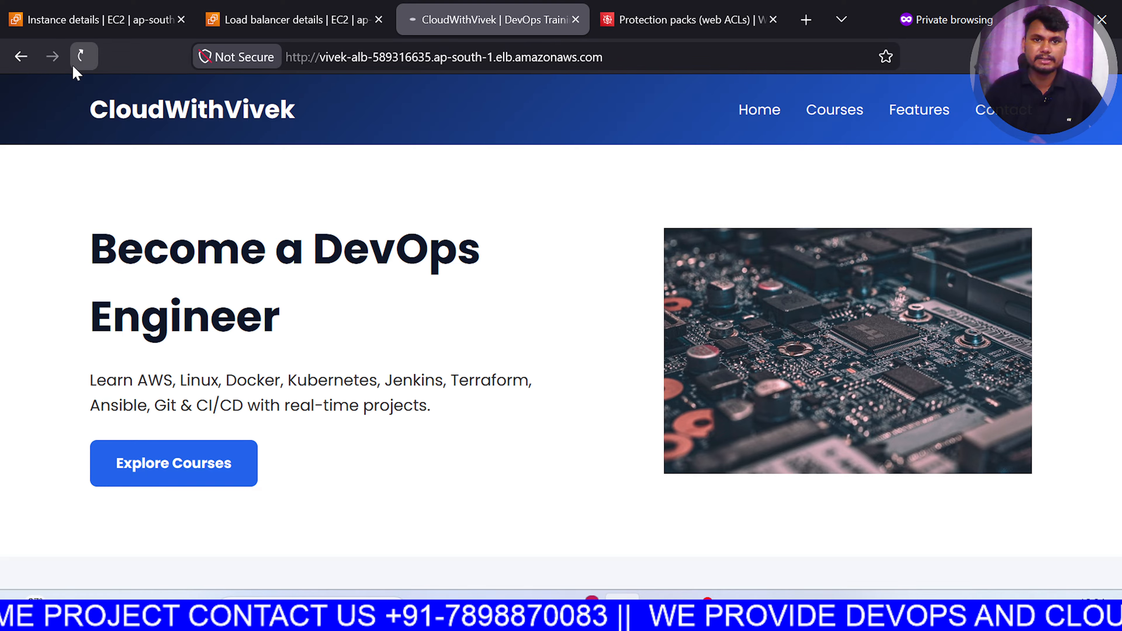
{"action": "left_click", "coordinate": [74, 68]}
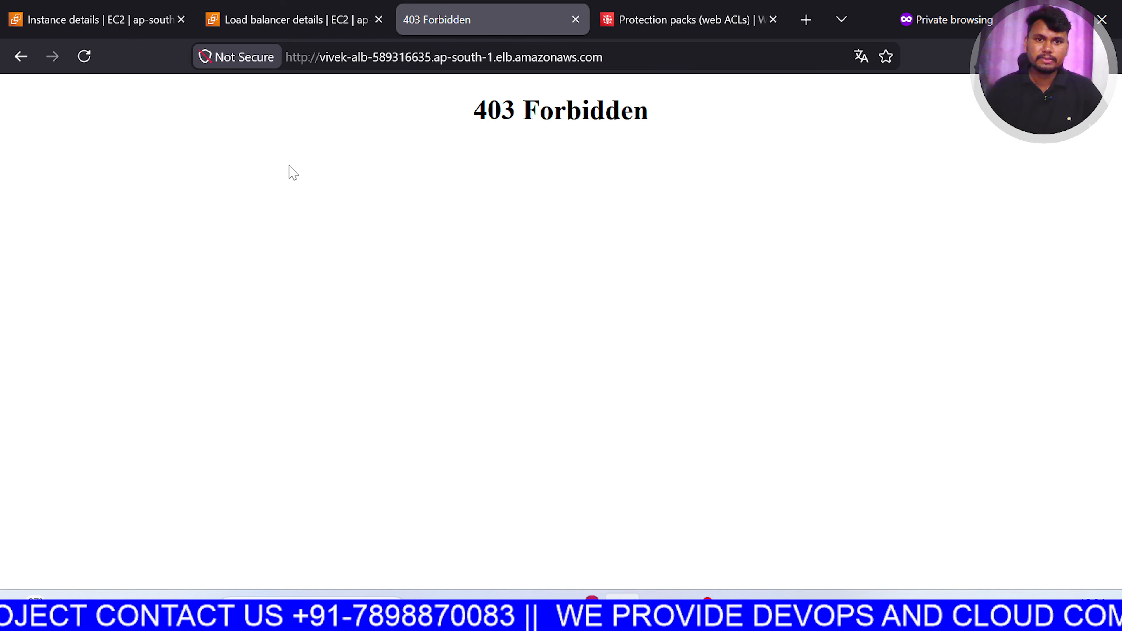
{"action": "left_click_drag", "start_coordinate": [463, 105], "coordinate": [661, 99]}
{"action": "left_click", "coordinate": [567, 175]}
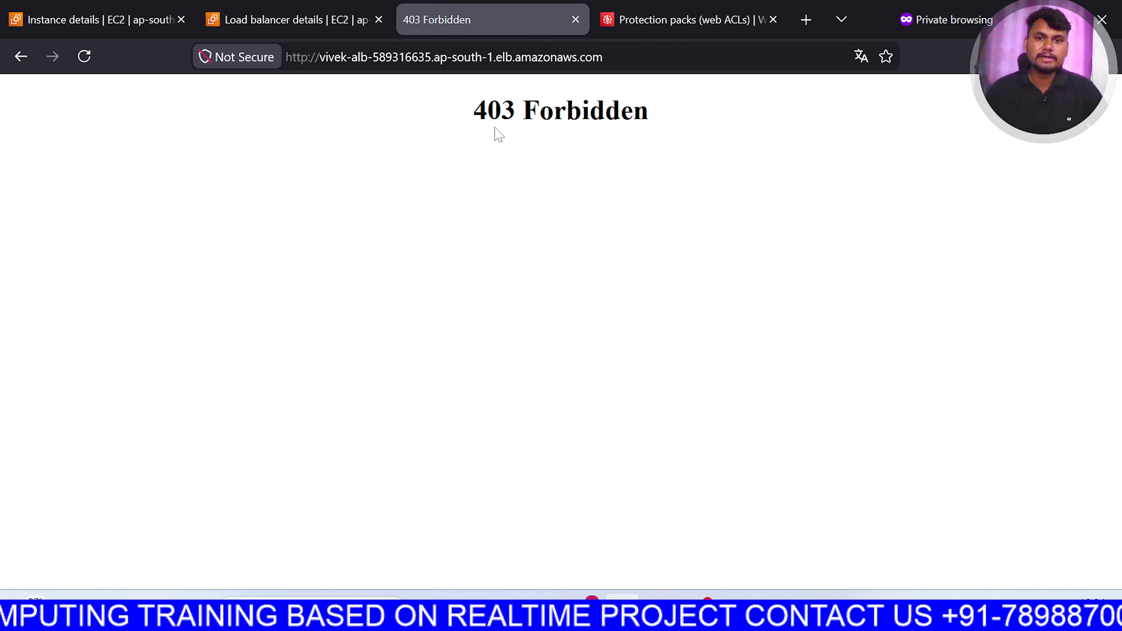
Return to the protection packs list and open the traffic dashboard of my-acl
{"action": "left_click", "coordinate": [616, 30]}
{"action": "scroll", "coordinate": [501, 349], "scroll_direction": "down", "scroll_amount": 3}
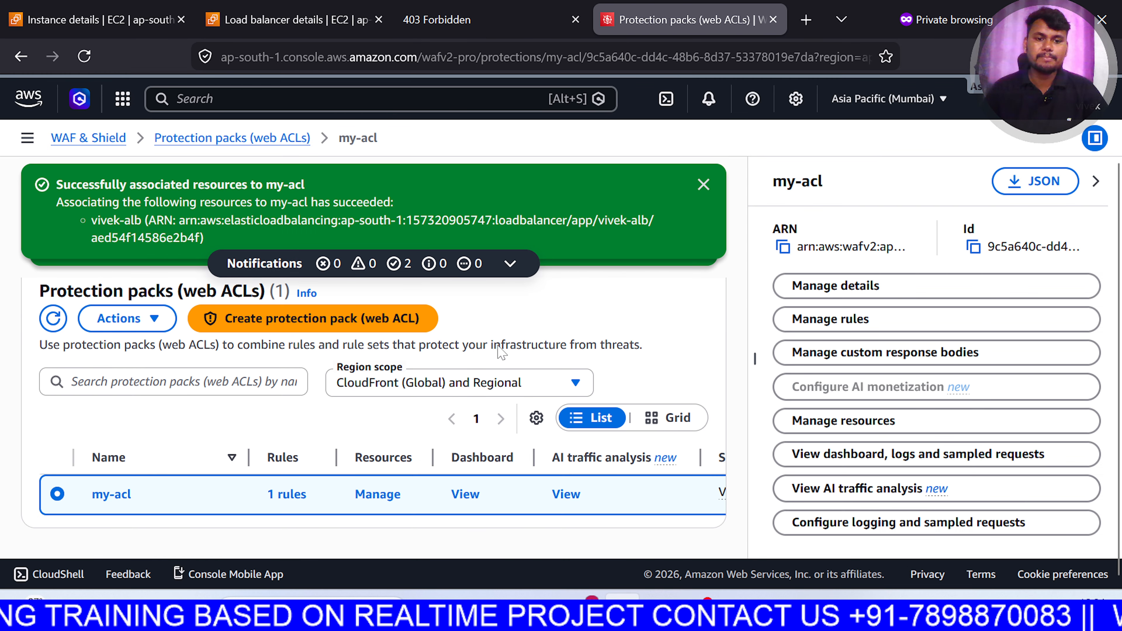
{"action": "scroll", "coordinate": [490, 354], "scroll_direction": "up", "scroll_amount": 3}
{"action": "scroll", "coordinate": [353, 428], "scroll_direction": "down", "scroll_amount": 3}
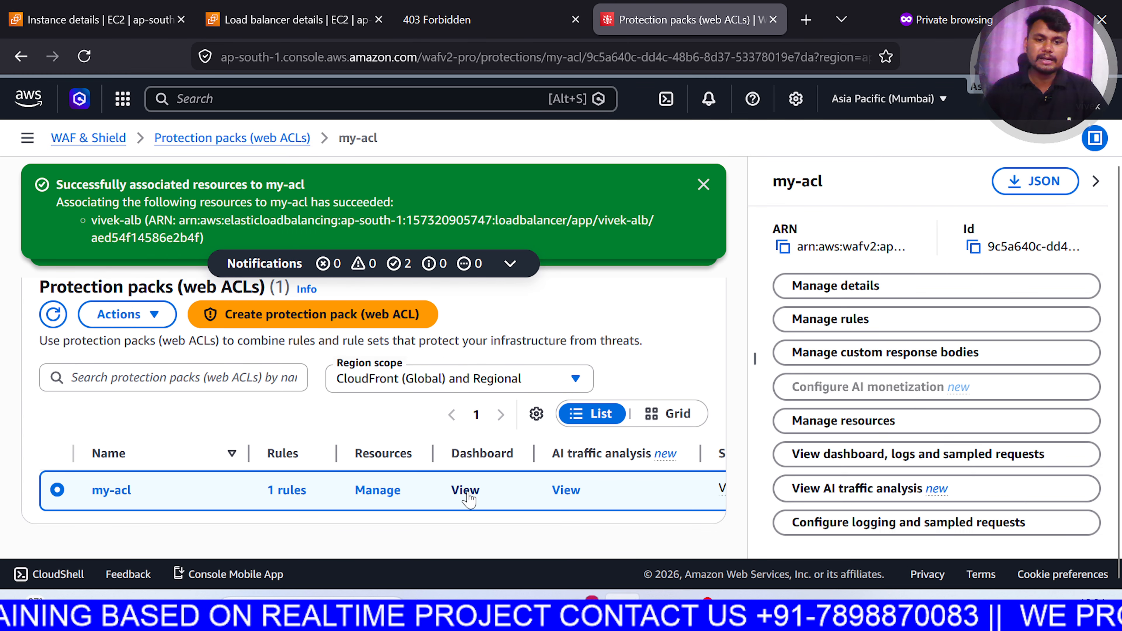
{"action": "left_click", "coordinate": [465, 490]}
Examine the dashboard's request summary and rule activity diagram for blocked and allowed requests, plus the action totals and traffic insights
{"action": "scroll", "coordinate": [508, 381], "scroll_direction": "down", "scroll_amount": 5}
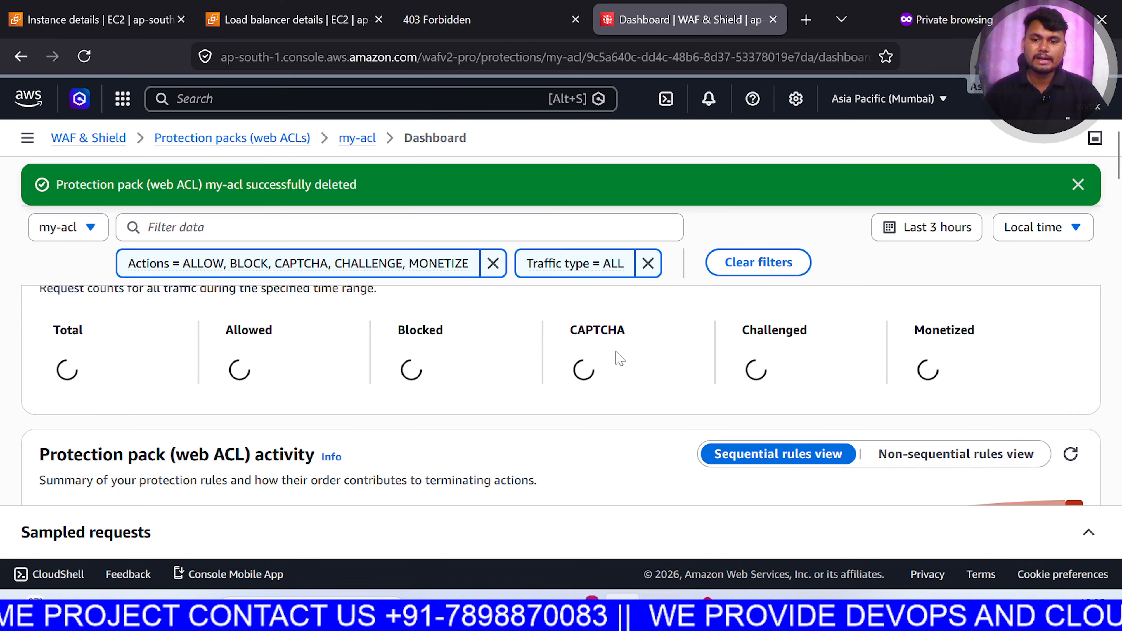
{"action": "scroll", "coordinate": [620, 358], "scroll_direction": "down", "scroll_amount": 4}
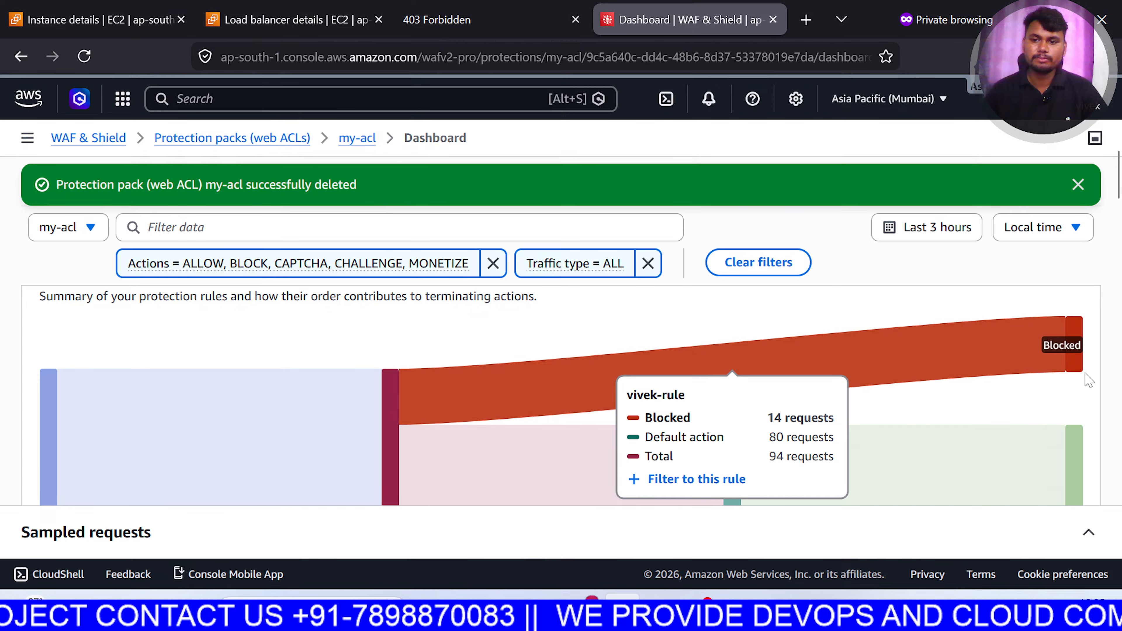
{"action": "mouse_move", "coordinate": [1081, 367]}
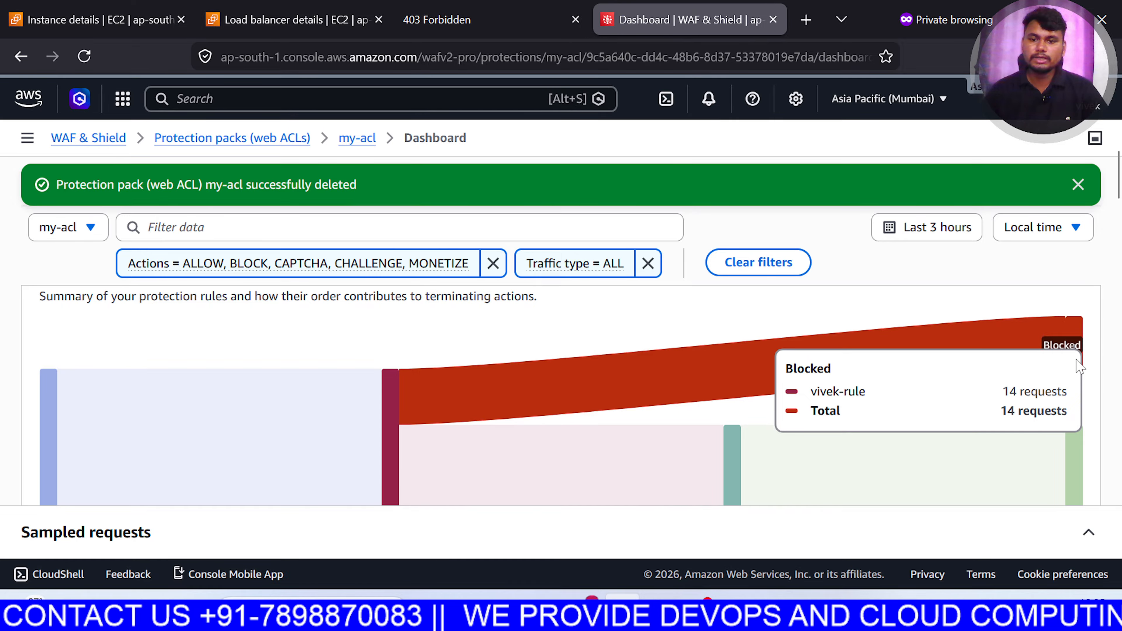
{"action": "scroll", "coordinate": [508, 346], "scroll_direction": "down", "scroll_amount": 3}
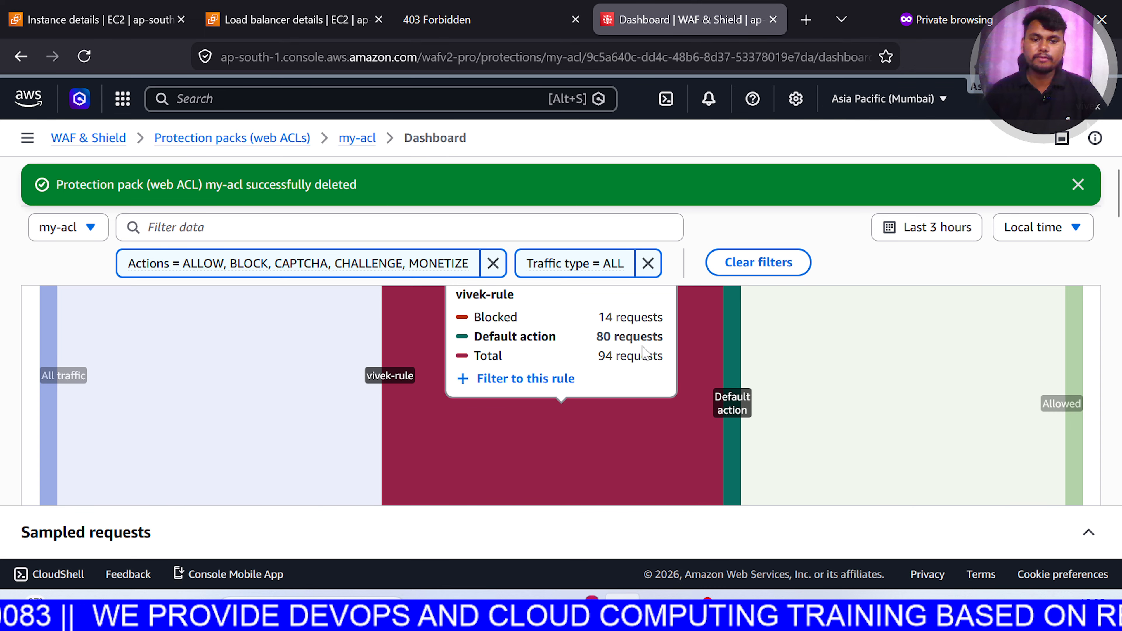
{"action": "scroll", "coordinate": [841, 401], "scroll_direction": "down", "scroll_amount": 5}
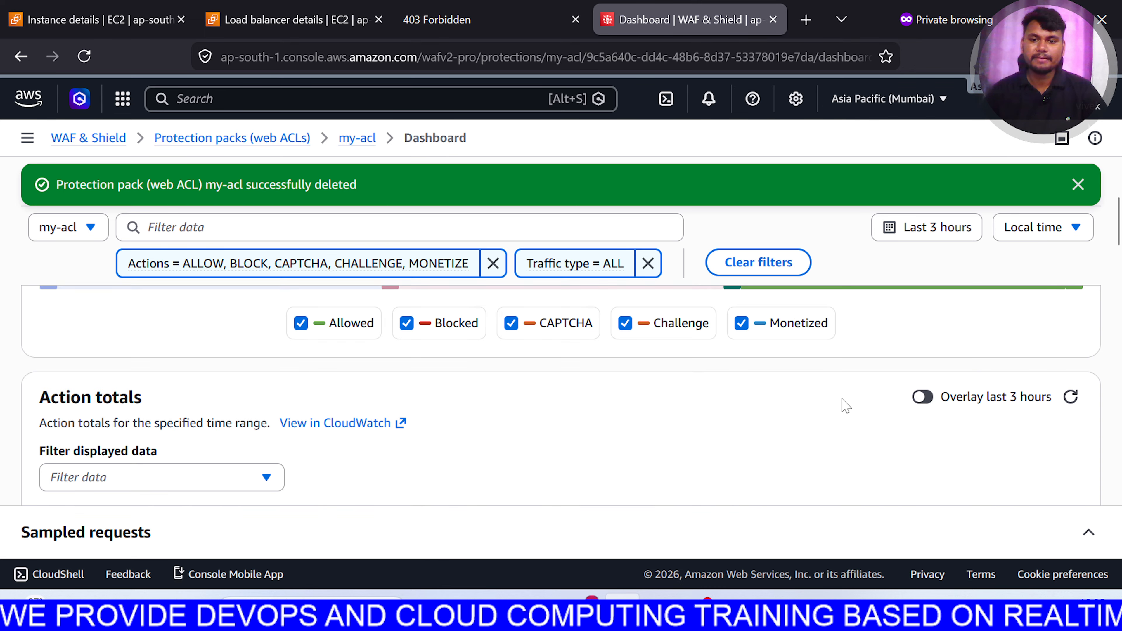
{"action": "scroll", "coordinate": [606, 413], "scroll_direction": "up", "scroll_amount": 10}
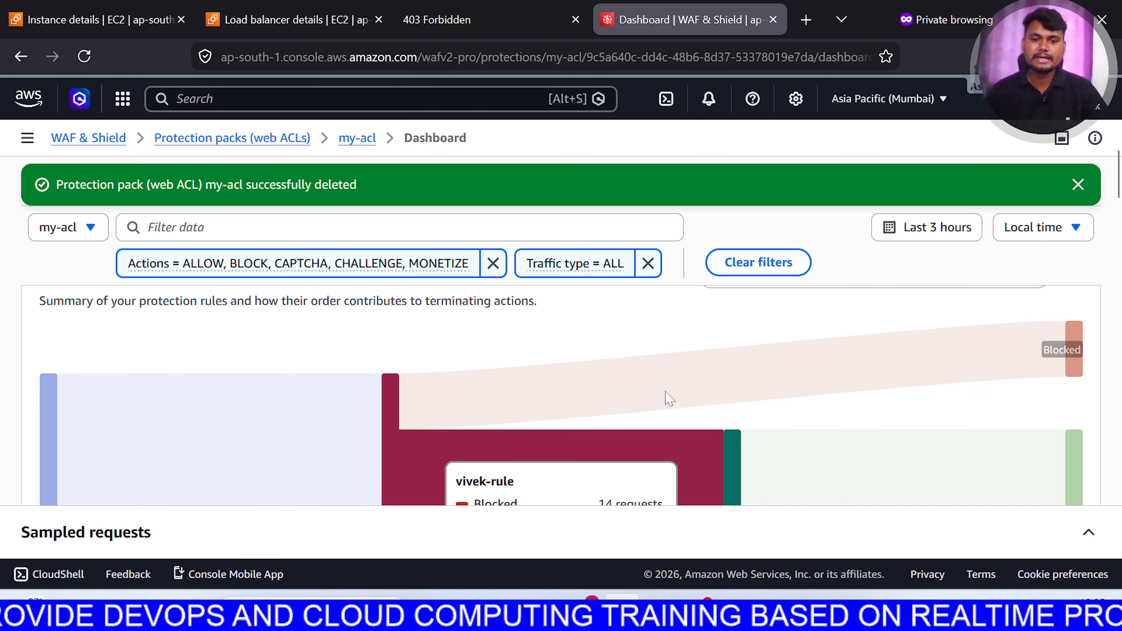
{"action": "scroll", "coordinate": [683, 394], "scroll_direction": "up", "scroll_amount": 1}
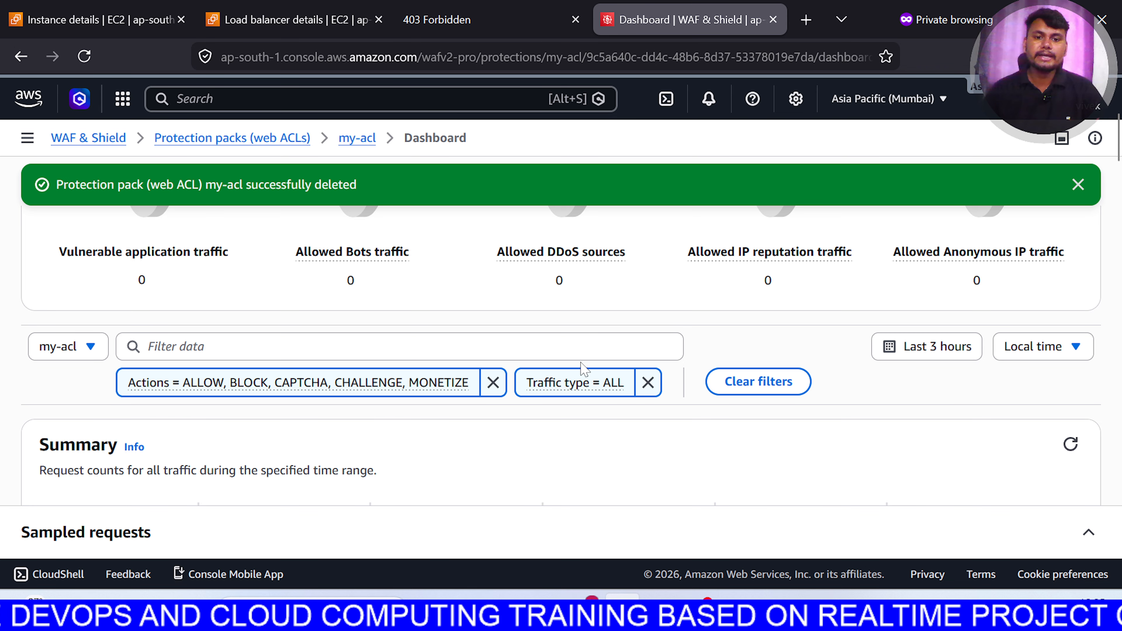
{"action": "scroll", "coordinate": [510, 322], "scroll_direction": "up", "scroll_amount": 6}
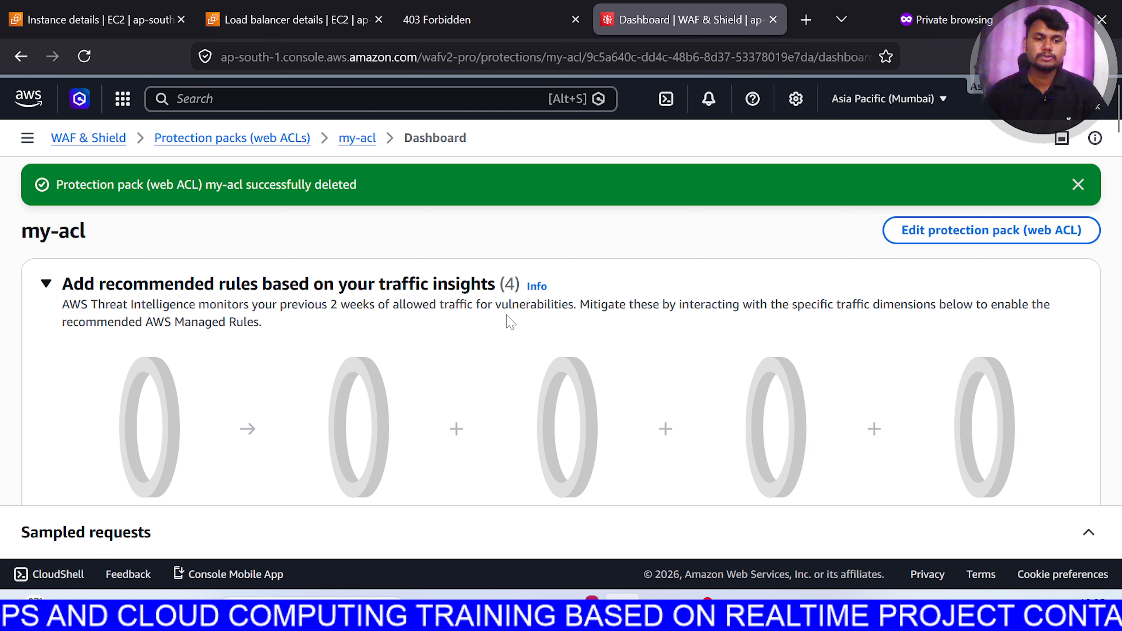